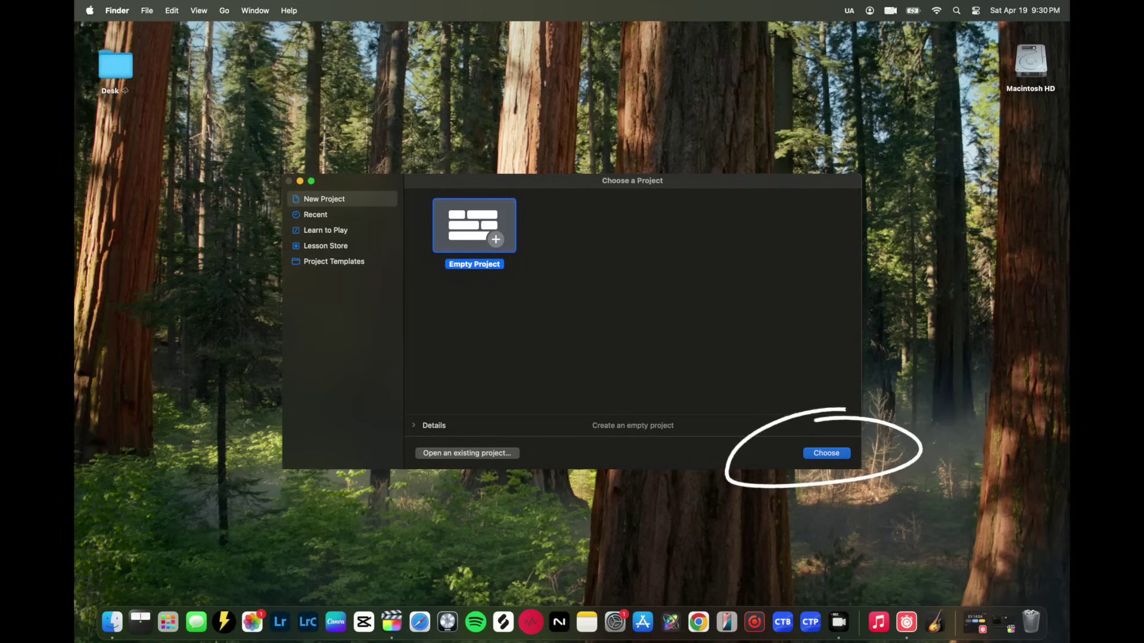
Step: Start a new GarageBand project from the Empty Project template
key("Return")
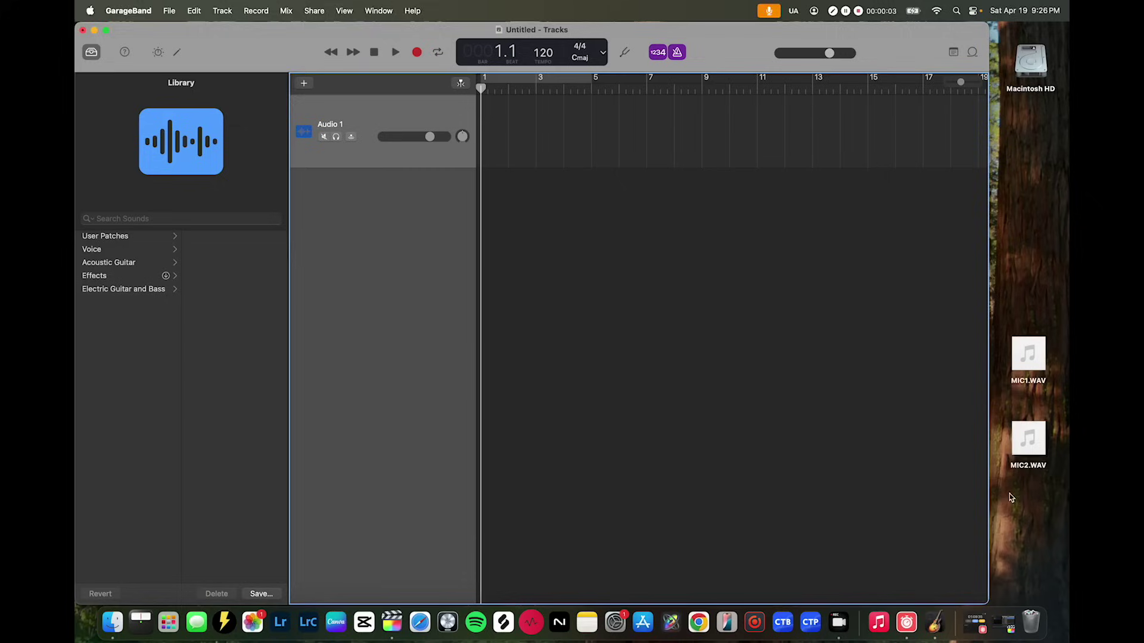
Step: Create an audio track, bring MIC1 and MIC2 into the timeline, and show Josh's track controls
left_click(1029, 353)
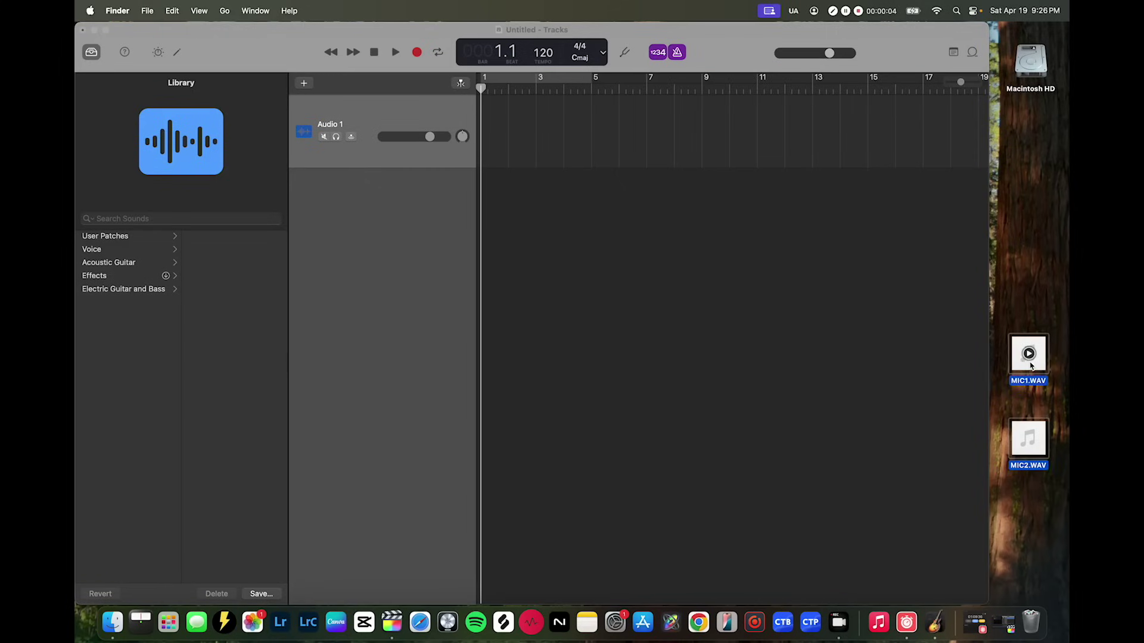
left_click_drag(1032, 366, 481, 371)
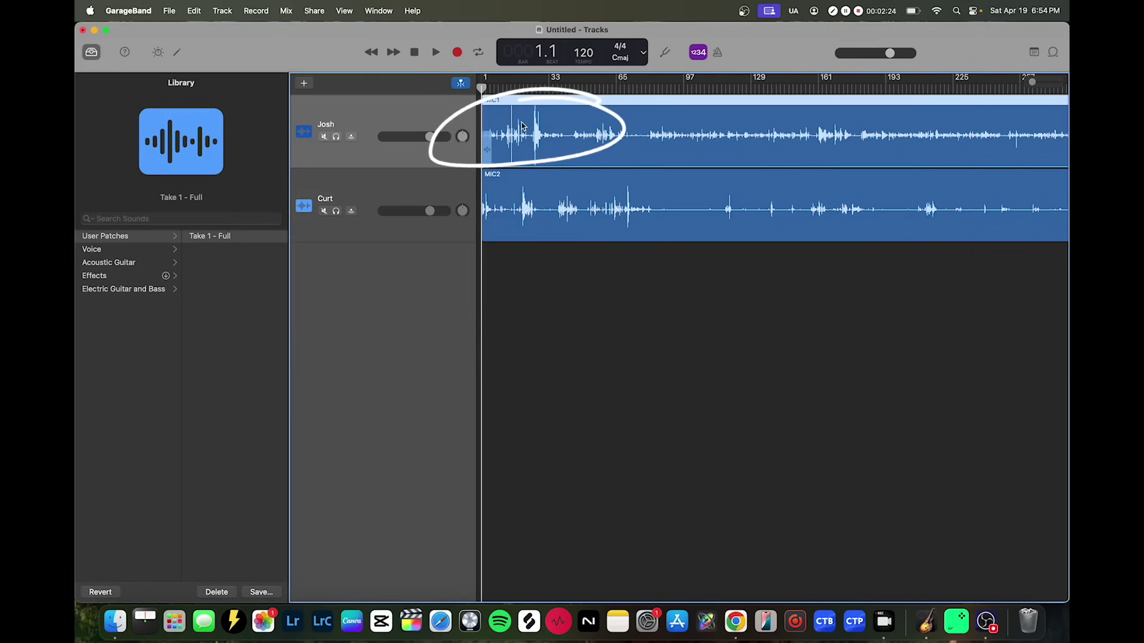
double_click(522, 125)
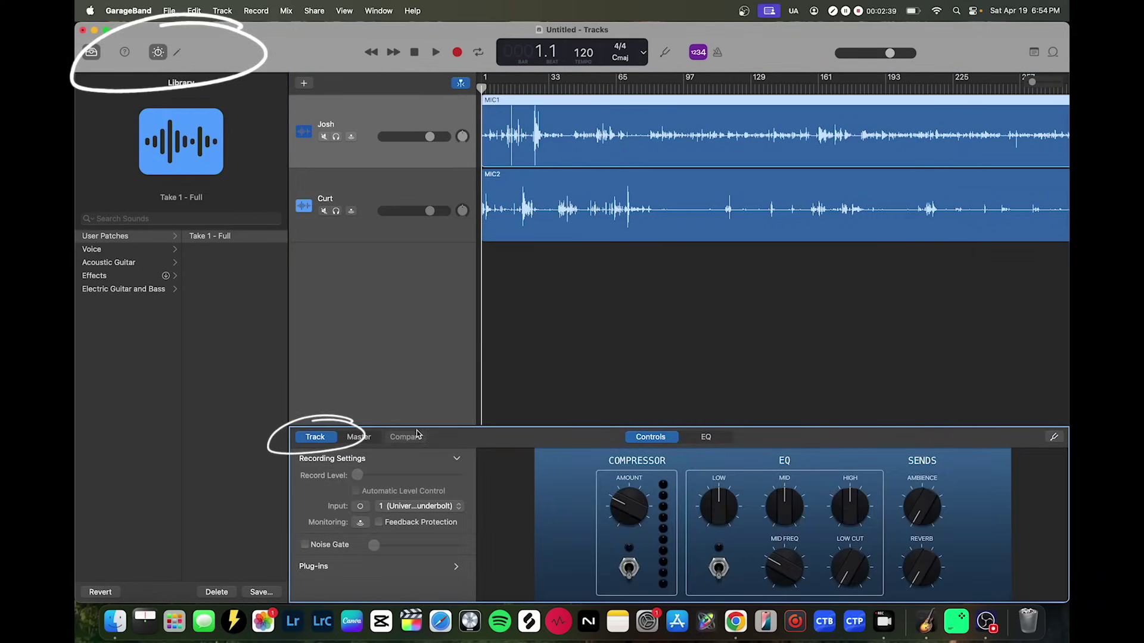
Step: Move Channel EQ ahead of the Compressor in Josh's plug-in chain
left_click(457, 568)
scroll(457, 568, "down", 3)
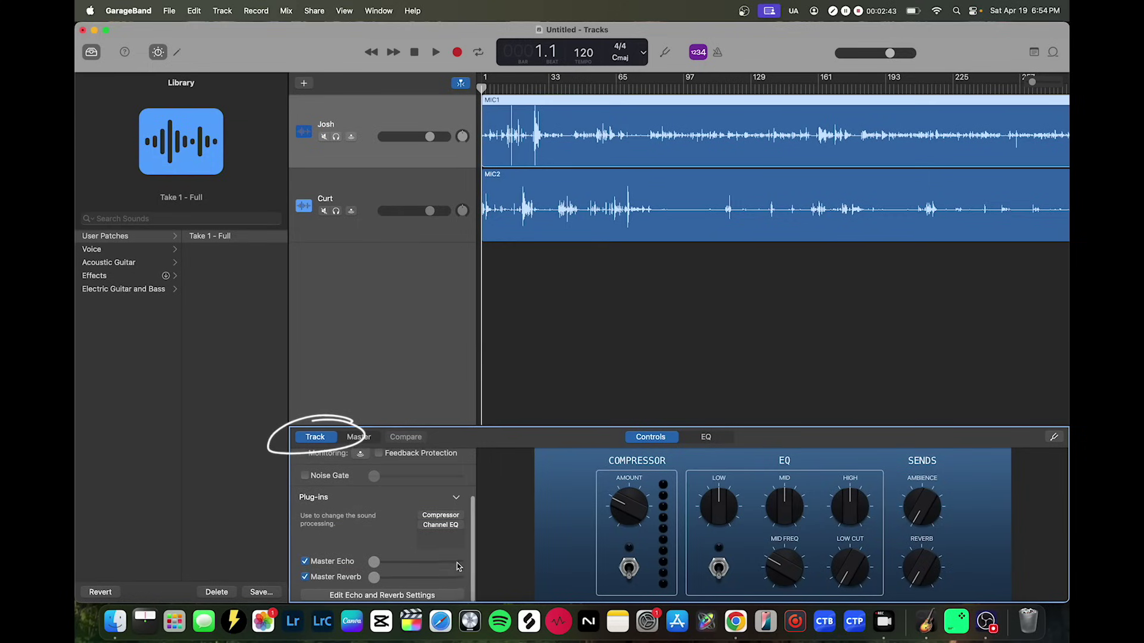
mouse_move(439, 529)
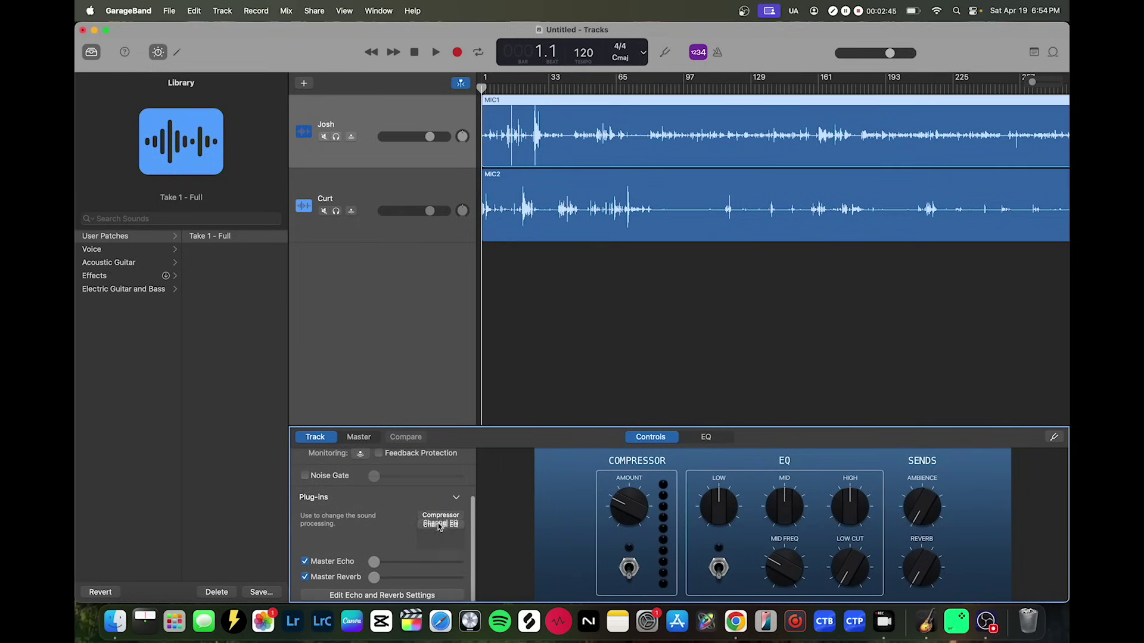
left_click_drag(439, 528, 439, 514)
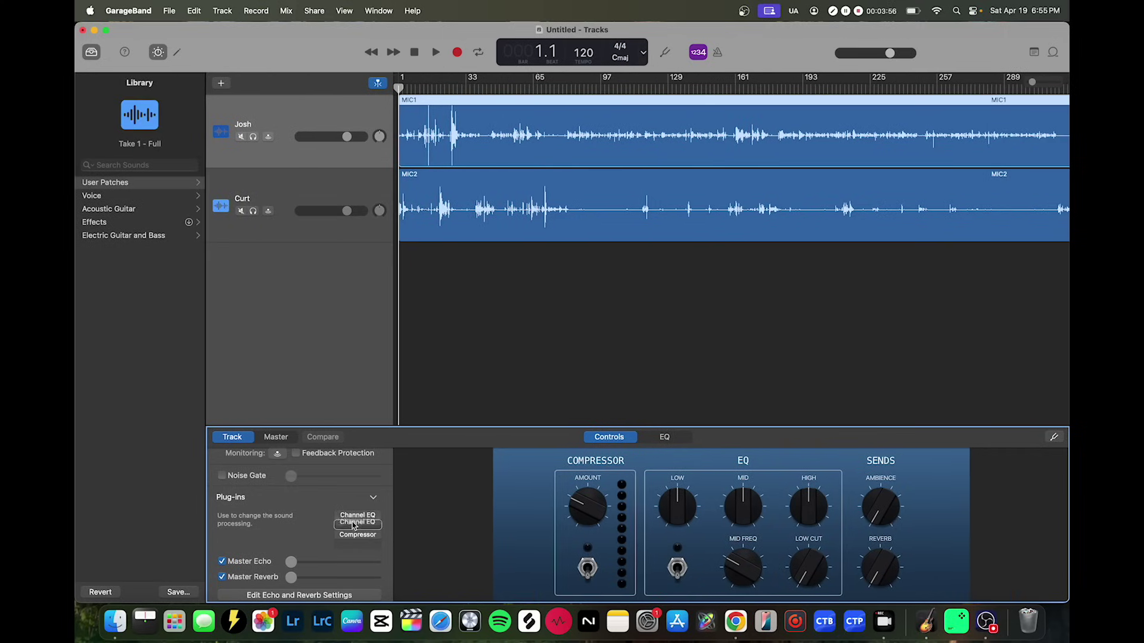
Step: Add a DeEsser plug-in to an empty slot in Josh's chain
left_click(357, 545)
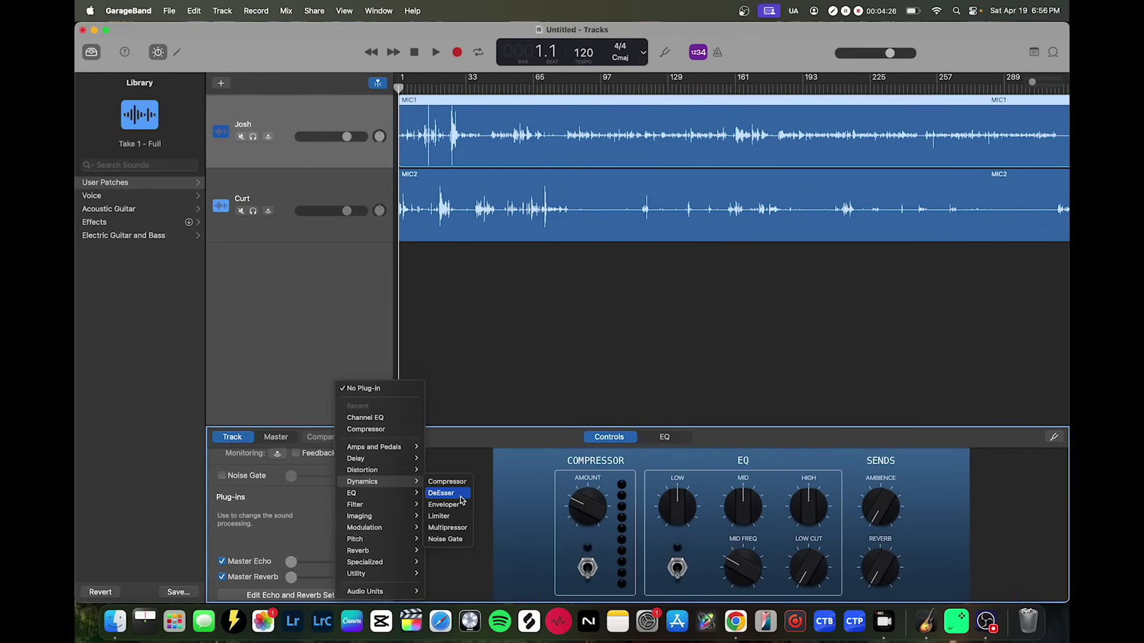
left_click(460, 496)
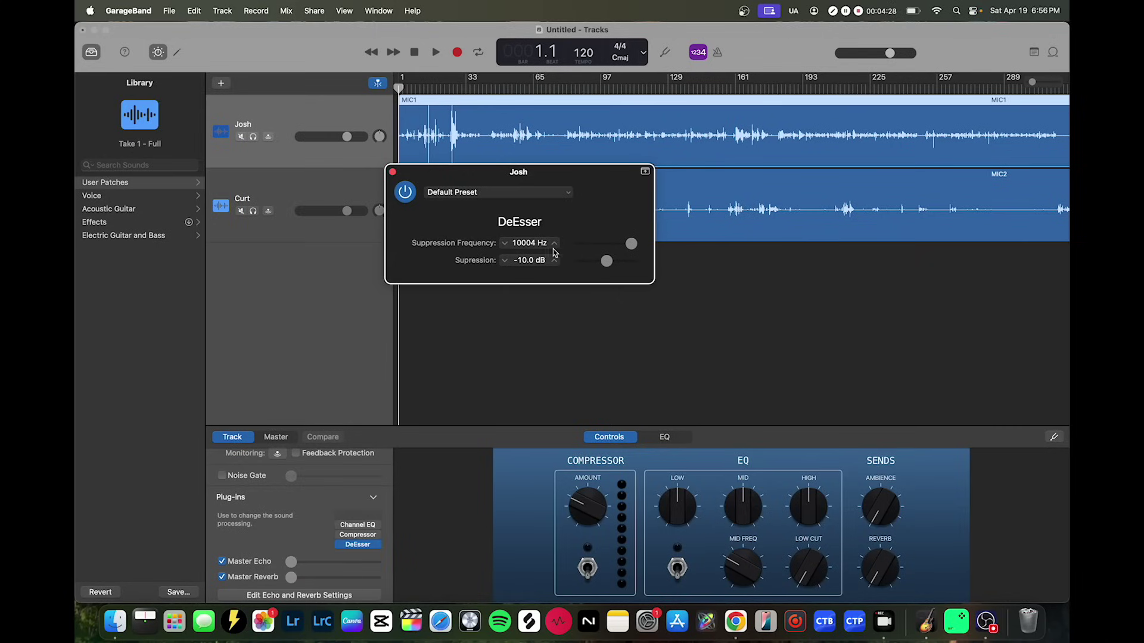
left_click(393, 172)
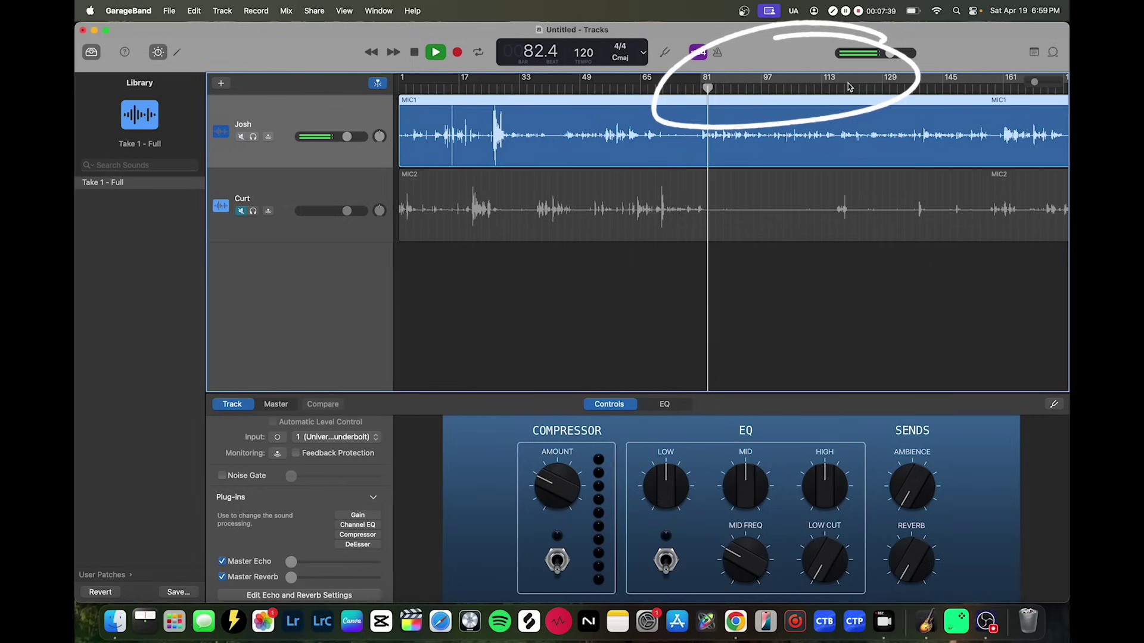
Step: Set a cycle range from bar 81 to 120 and raise the listening volume
left_click_drag(849, 87, 701, 86)
key("XF86AudioLowerVolume")
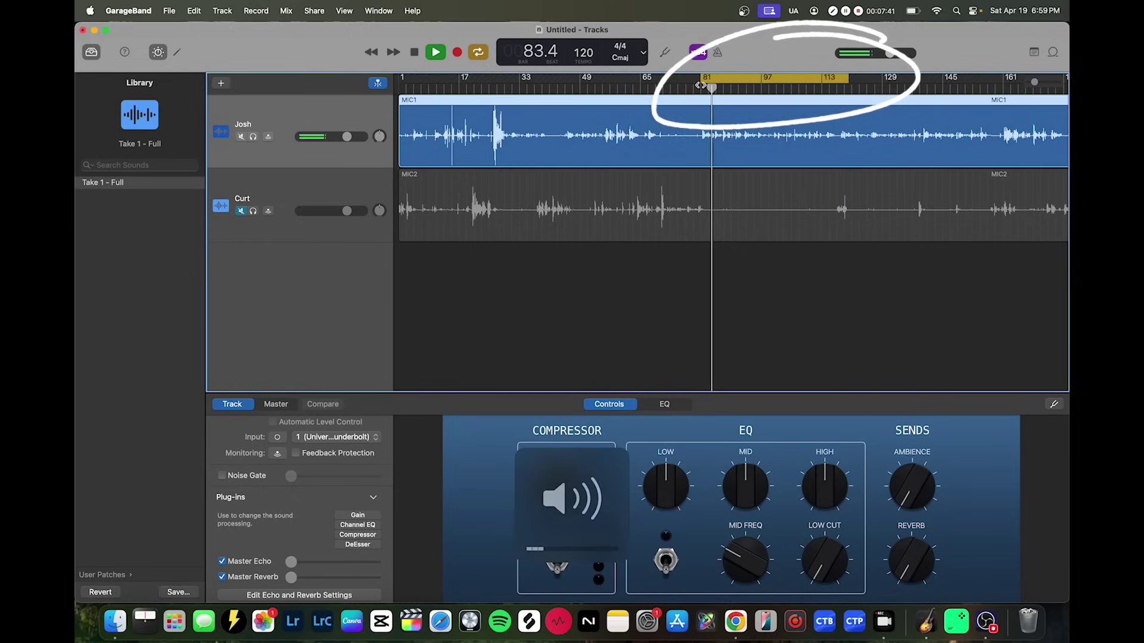
key("XF86AudioRaiseVolume")
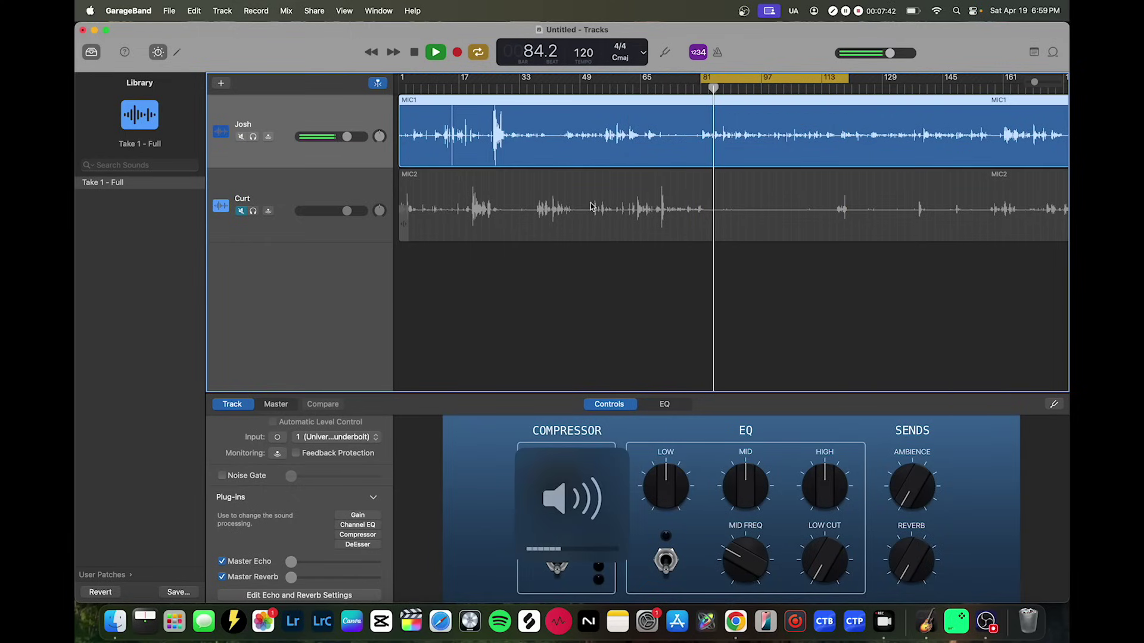
key("XF86AudioRaiseVolume")
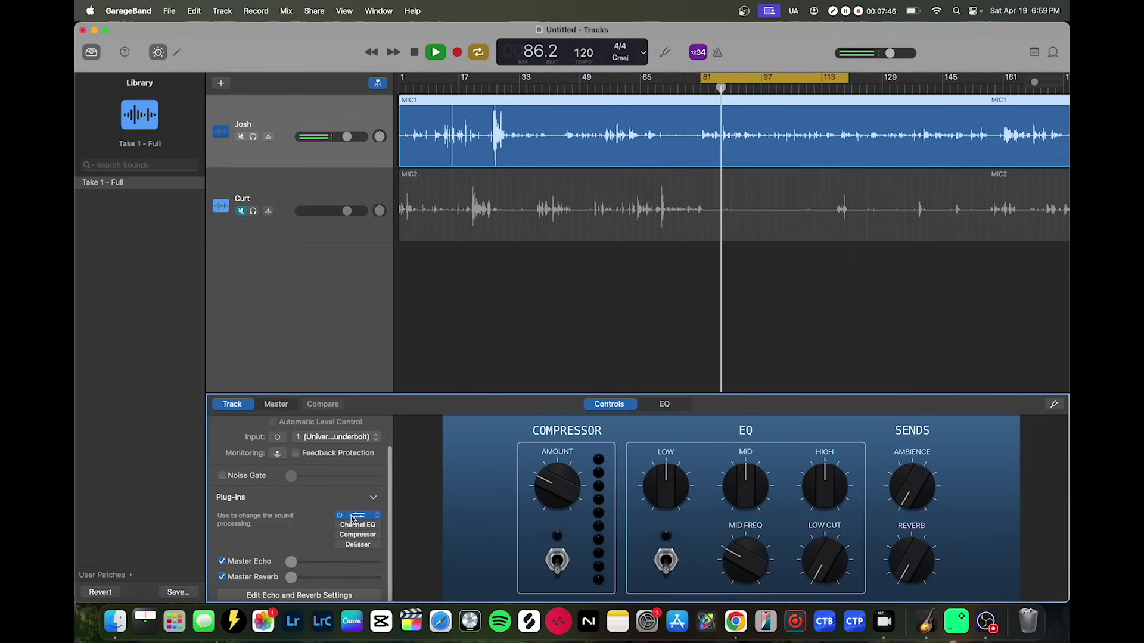
Step: Boost Josh's Gain plug-in, settling it at about +6 dB
left_click(369, 516)
left_click_drag(646, 270, 650, 272)
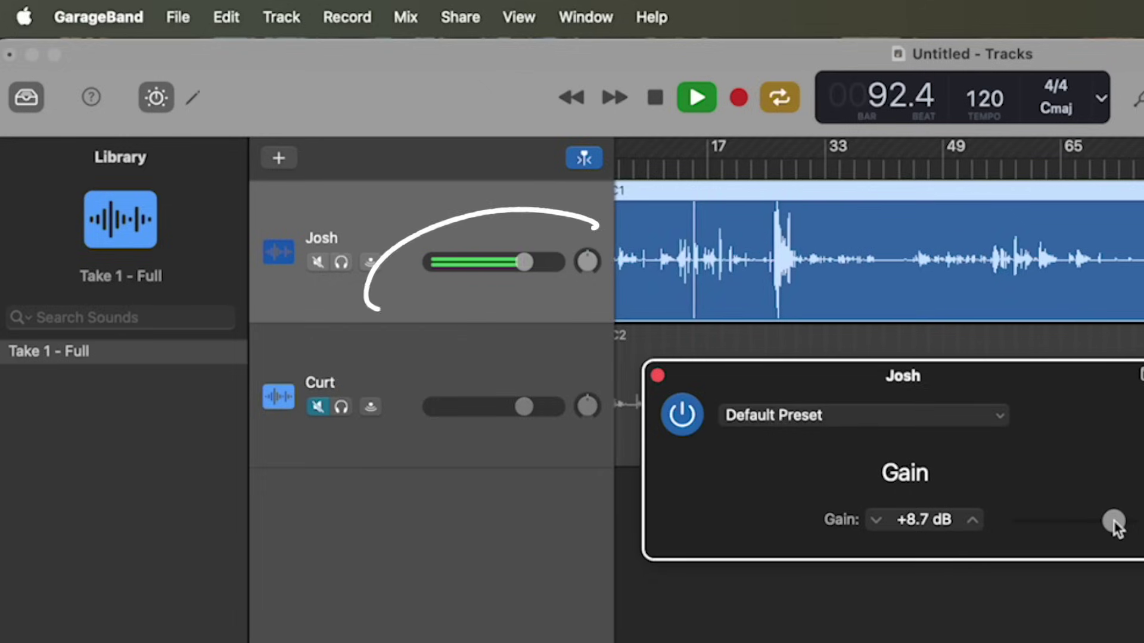
left_click_drag(1113, 520, 1113, 521)
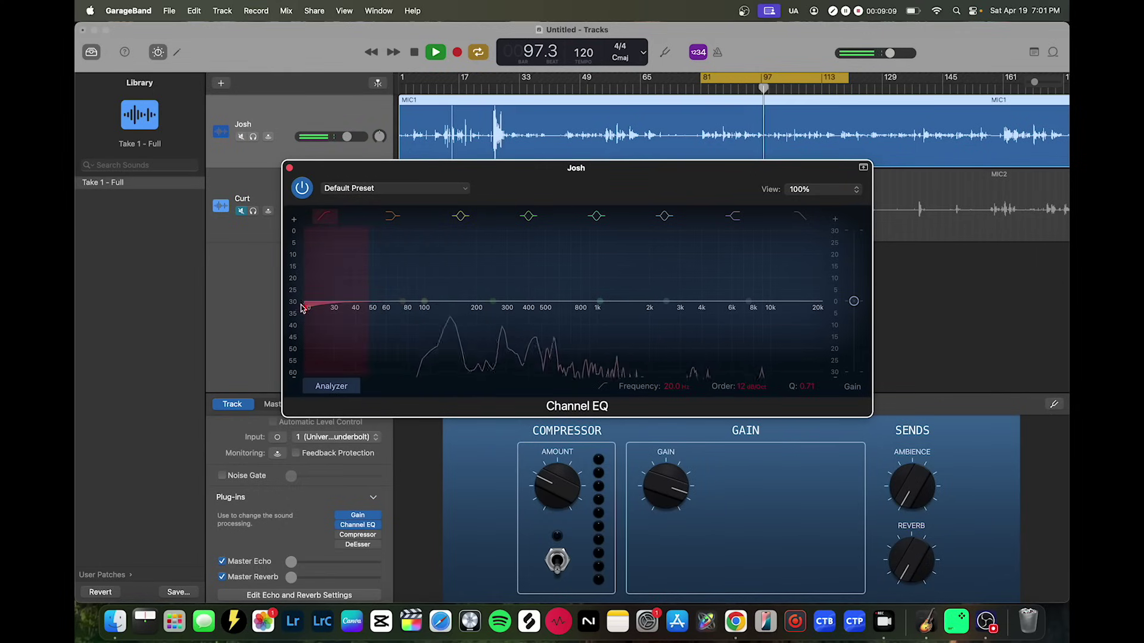
Step: Enable the EQ low cut and lower it to about 74 Hz at 12 dB/Oct
left_click_drag(303, 304, 459, 314)
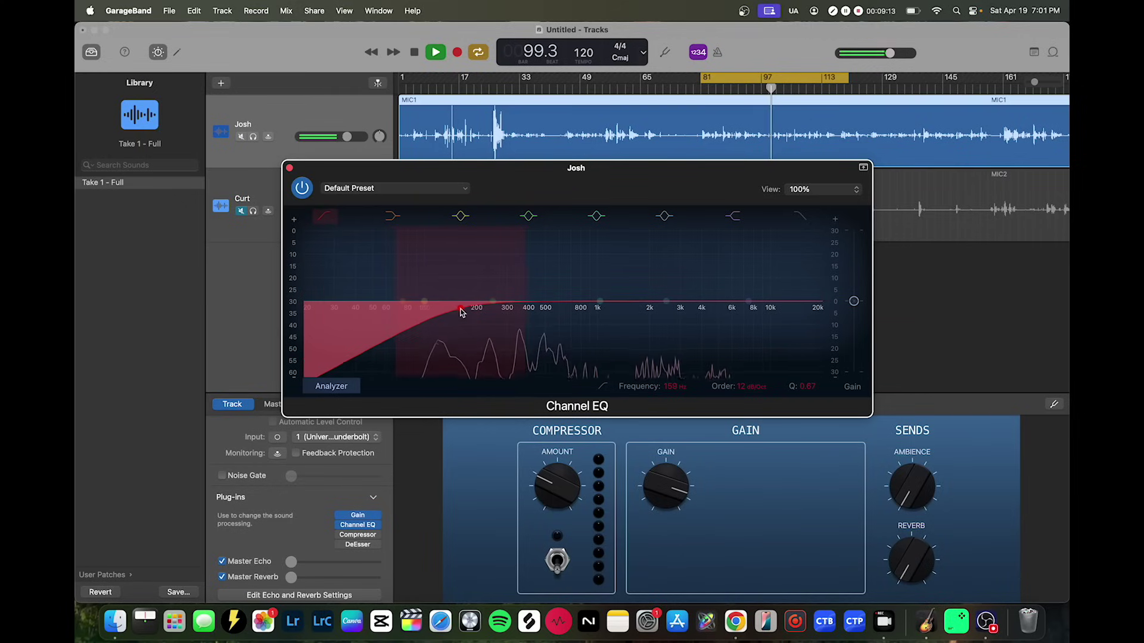
left_click_drag(460, 316, 413, 323)
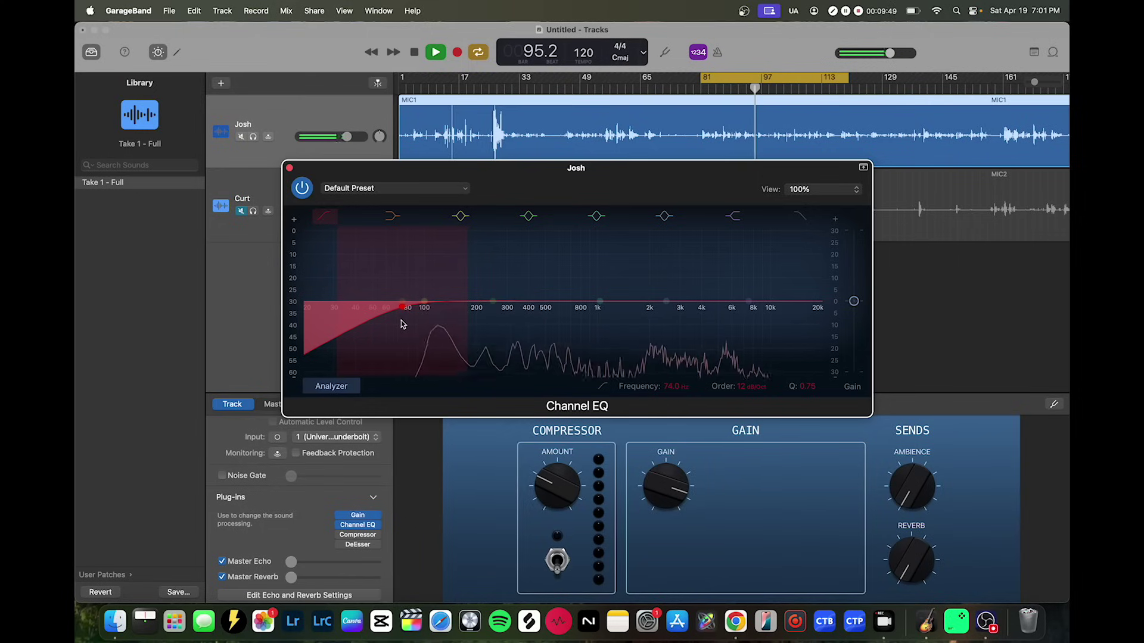
Step: Sweep a boosted EQ band, then set a 3.7 dB cut at 496 Hz and 1.4 dB lift at 4960 Hz
left_click_drag(401, 324, 498, 311)
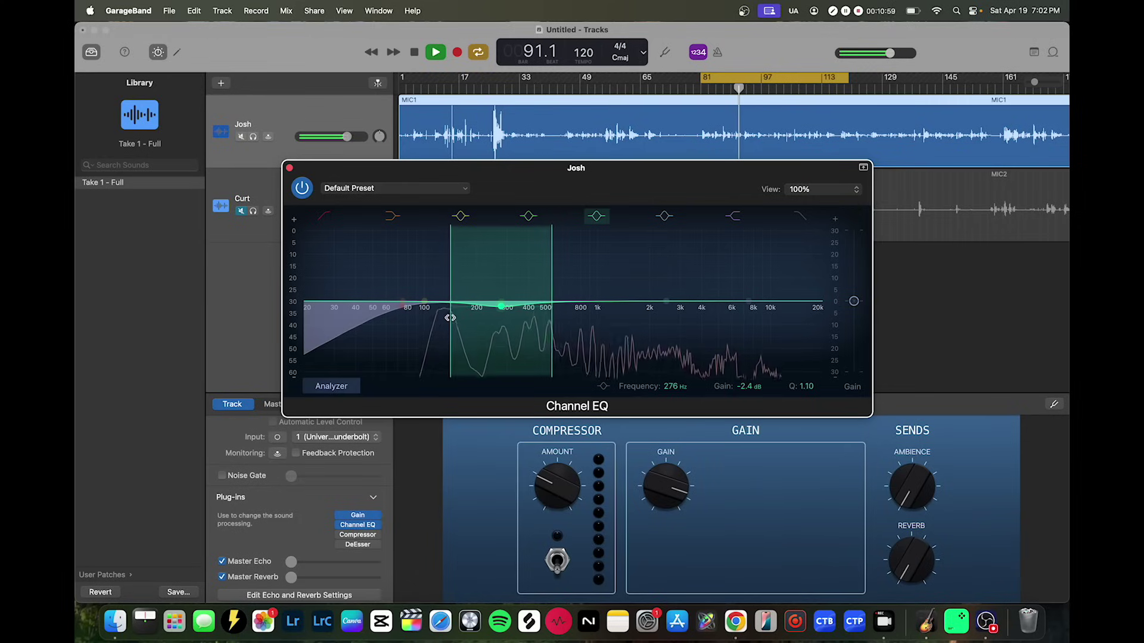
left_click_drag(451, 317, 577, 296)
left_click_drag(667, 303, 547, 310)
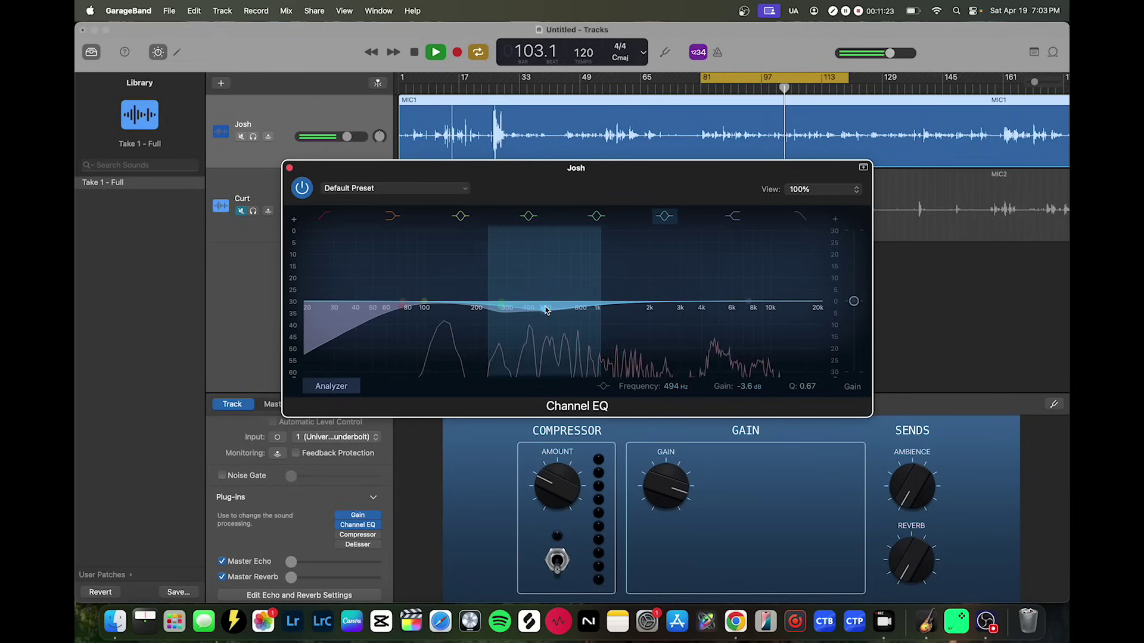
left_click_drag(547, 310, 547, 308)
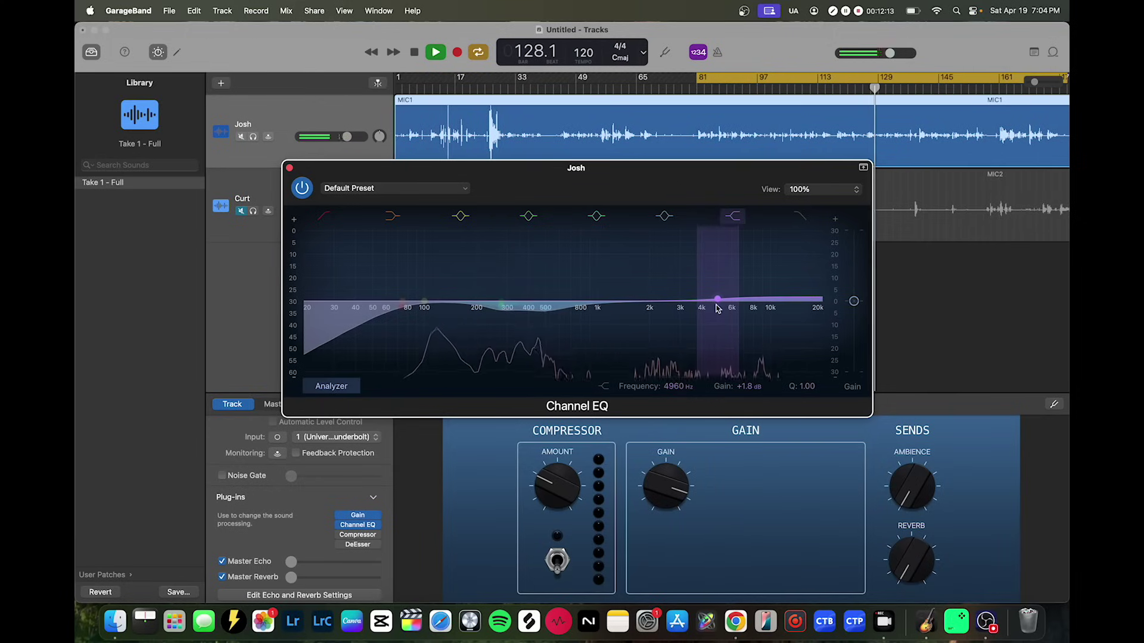
left_click_drag(718, 309, 725, 311)
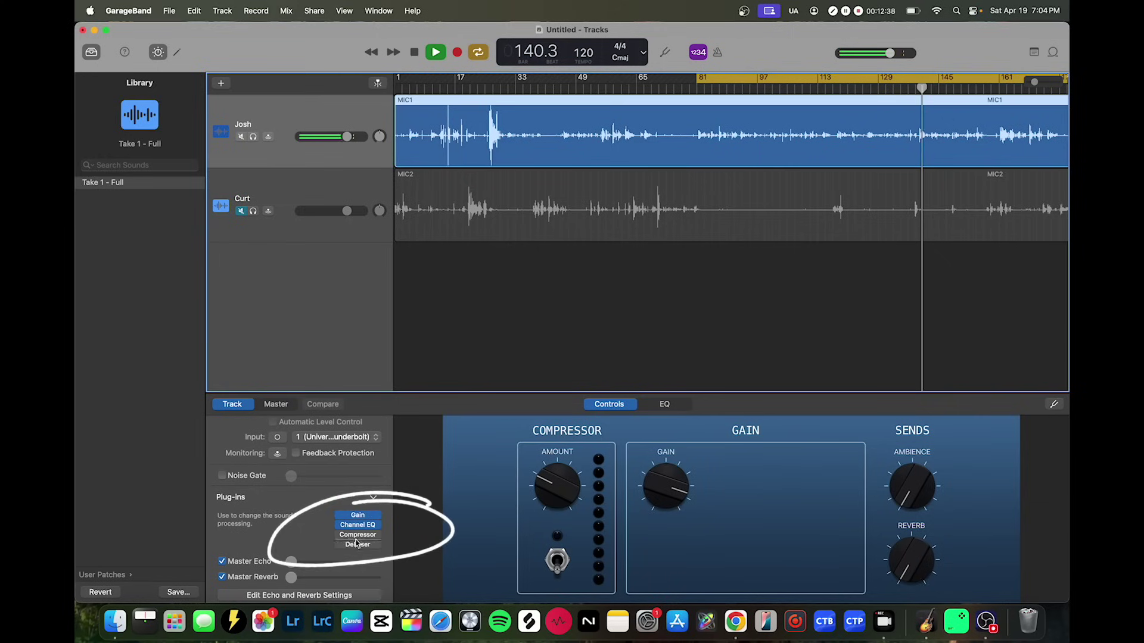
Step: Set Josh's Compressor to -35.5 dB threshold, 2.5:1 ratio, 13.5 ms attack and 3.0 dB gain
left_click(357, 534)
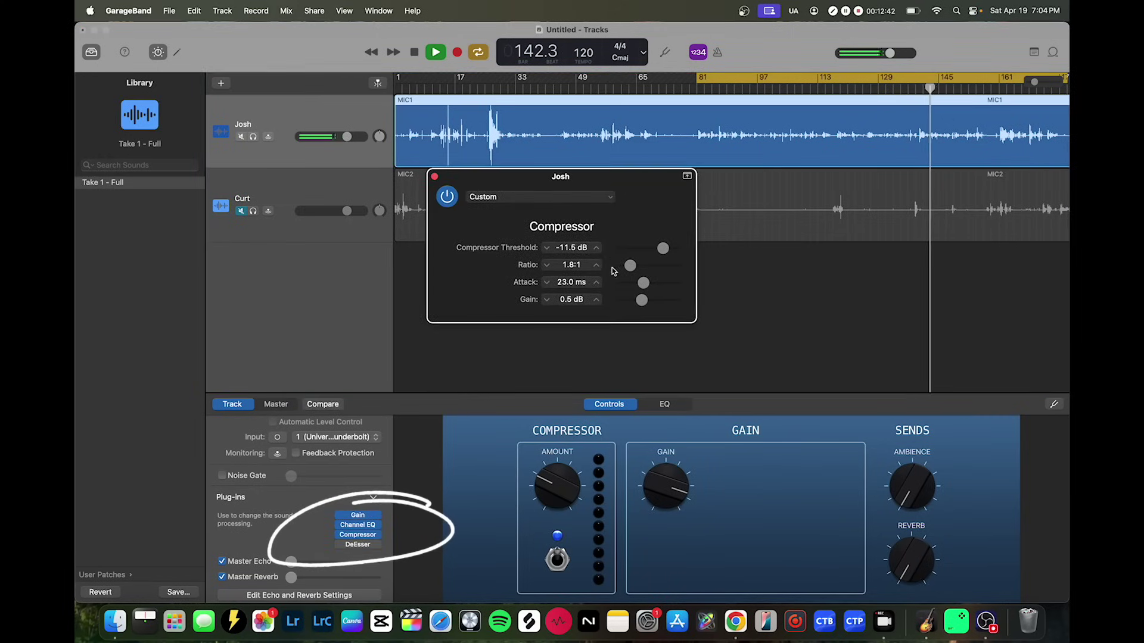
left_click_drag(548, 496, 537, 442)
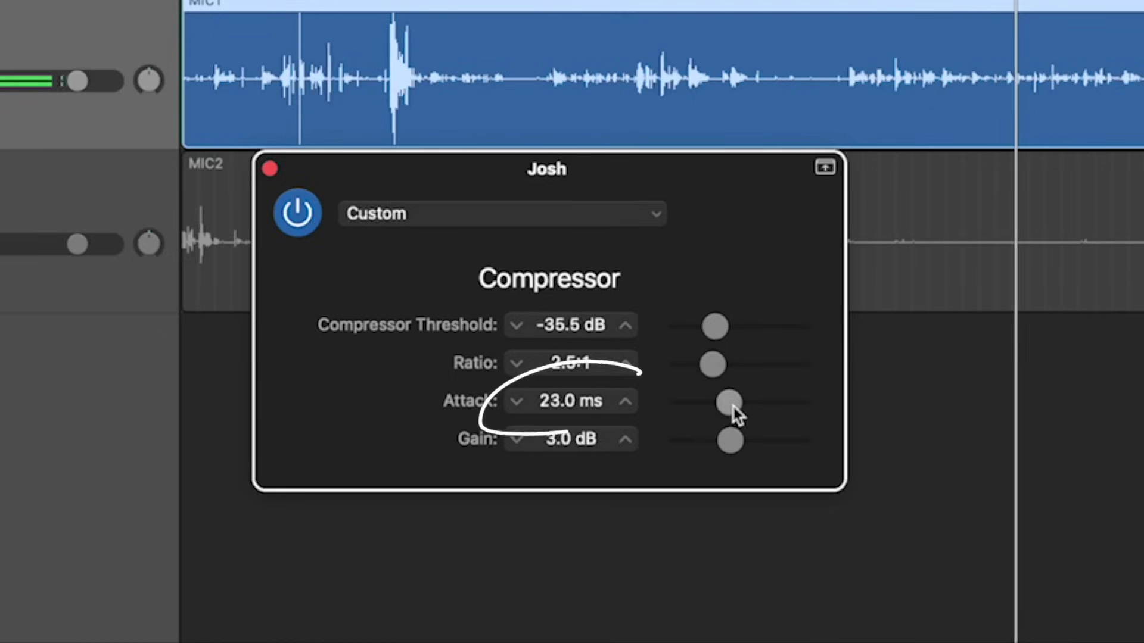
left_click_drag(734, 406, 717, 405)
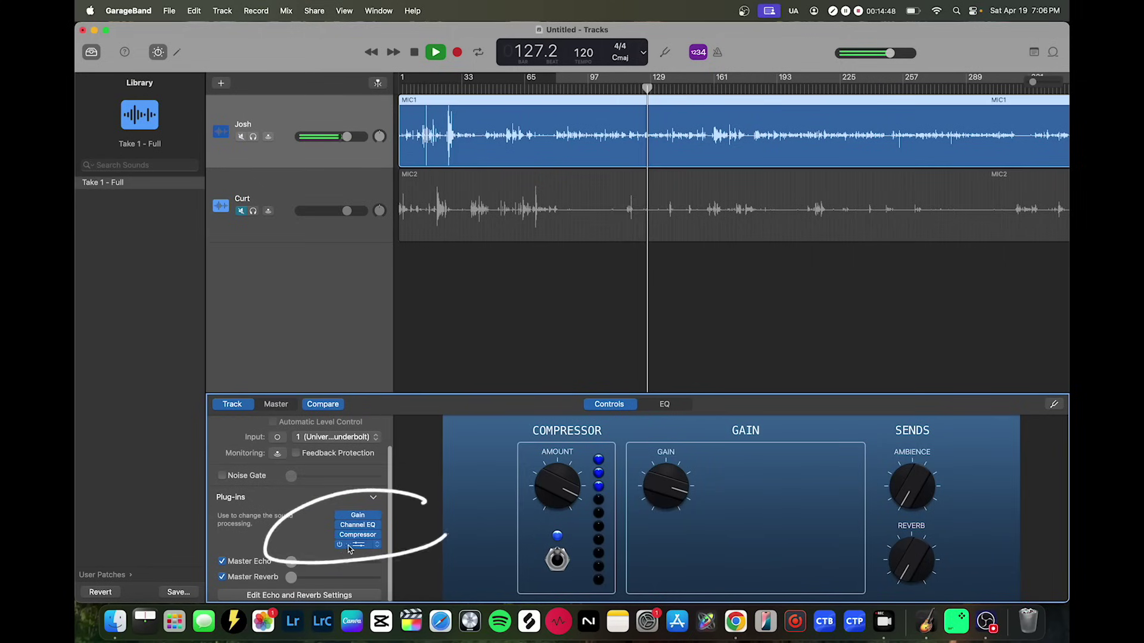
Step: Tune Josh's DeEsser to 10826 Hz with about -12.5 dB suppression
left_click(353, 546)
left_click_drag(587, 174, 608, 173)
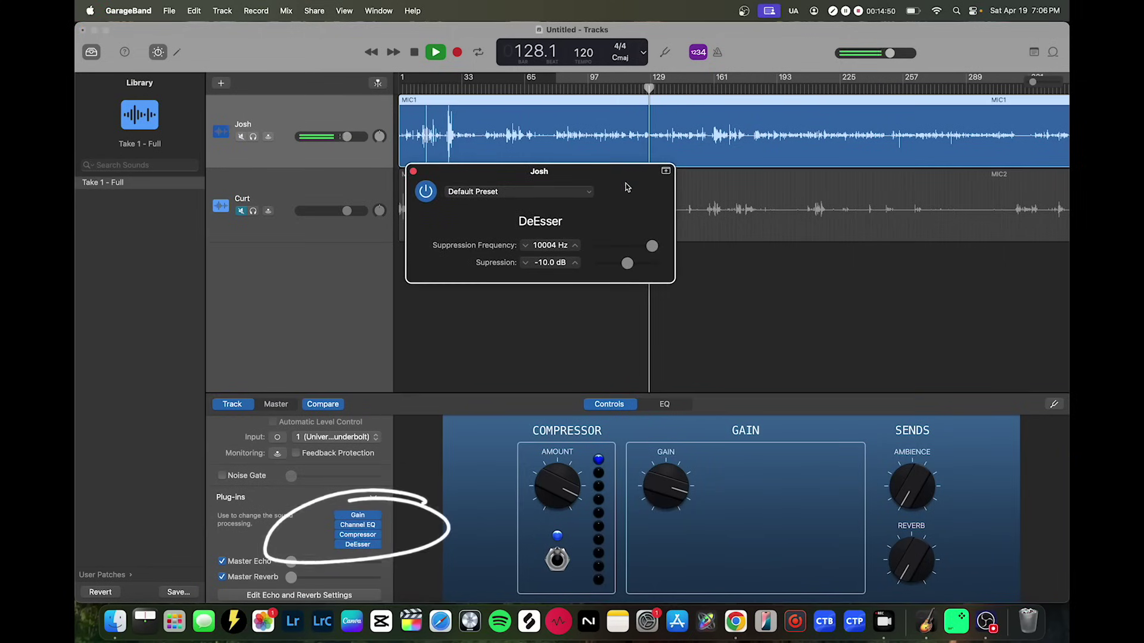
left_click_drag(652, 245, 653, 246)
mouse_move(627, 263)
left_mouse_down()
mouse_move(613, 264)
mouse_move(635, 263)
left_mouse_up()
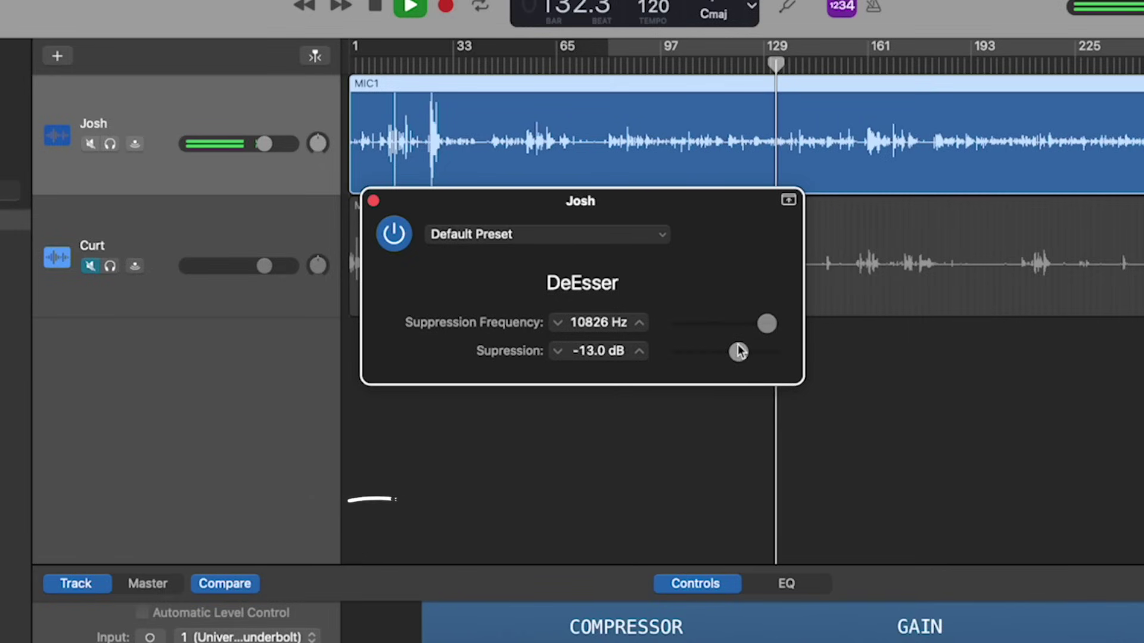
mouse_move(739, 352)
left_mouse_down()
mouse_move(715, 351)
mouse_move(740, 351)
mouse_move(727, 340)
mouse_move(731, 354)
left_mouse_up()
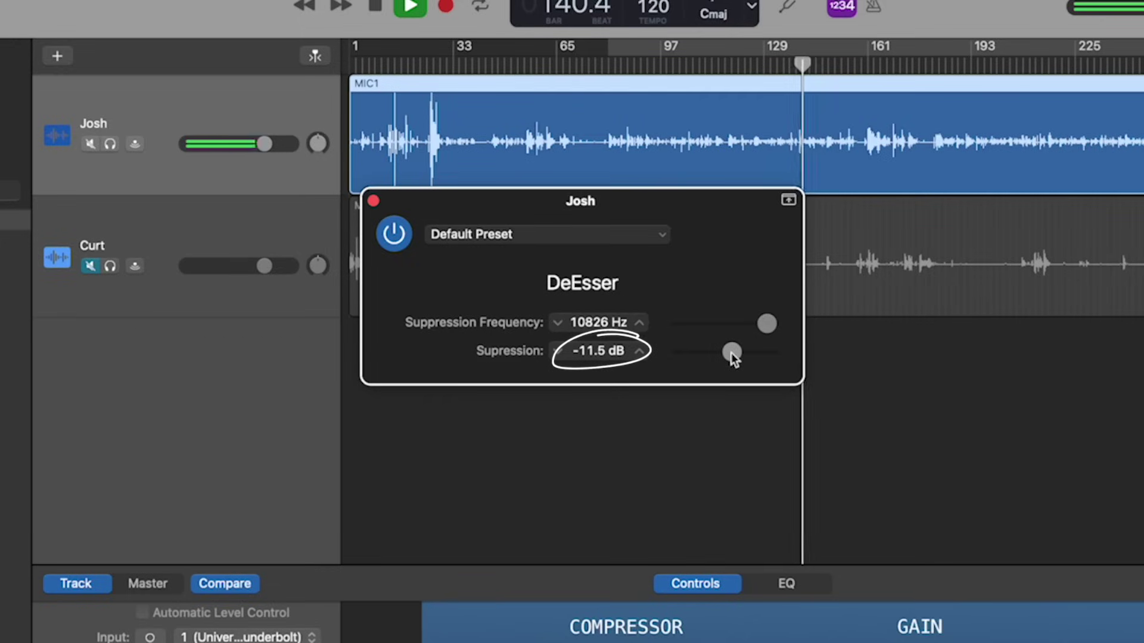
left_click_drag(731, 353, 733, 353)
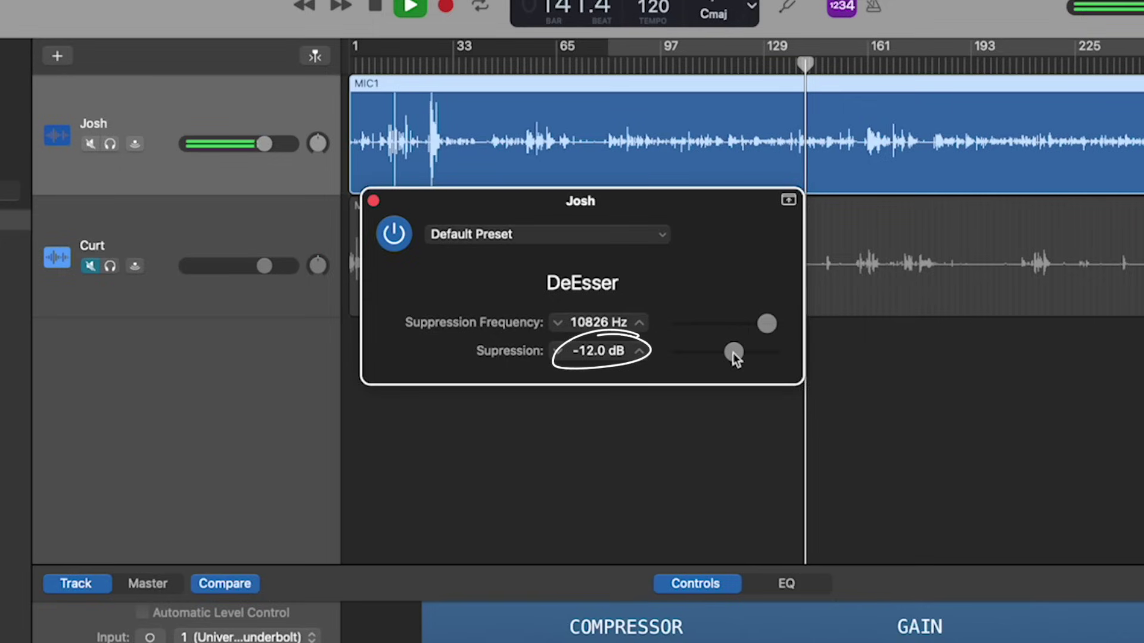
left_click_drag(734, 352, 732, 351)
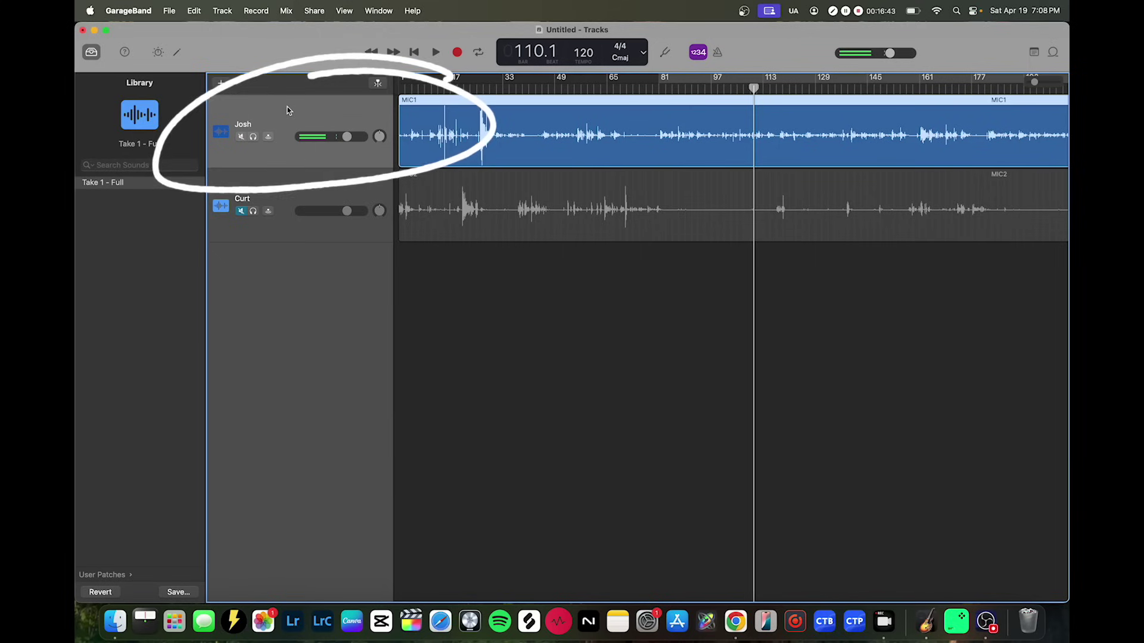
Step: Create a new track duplicating Josh's settings and move the MIC2 recording onto it
right_click(288, 107)
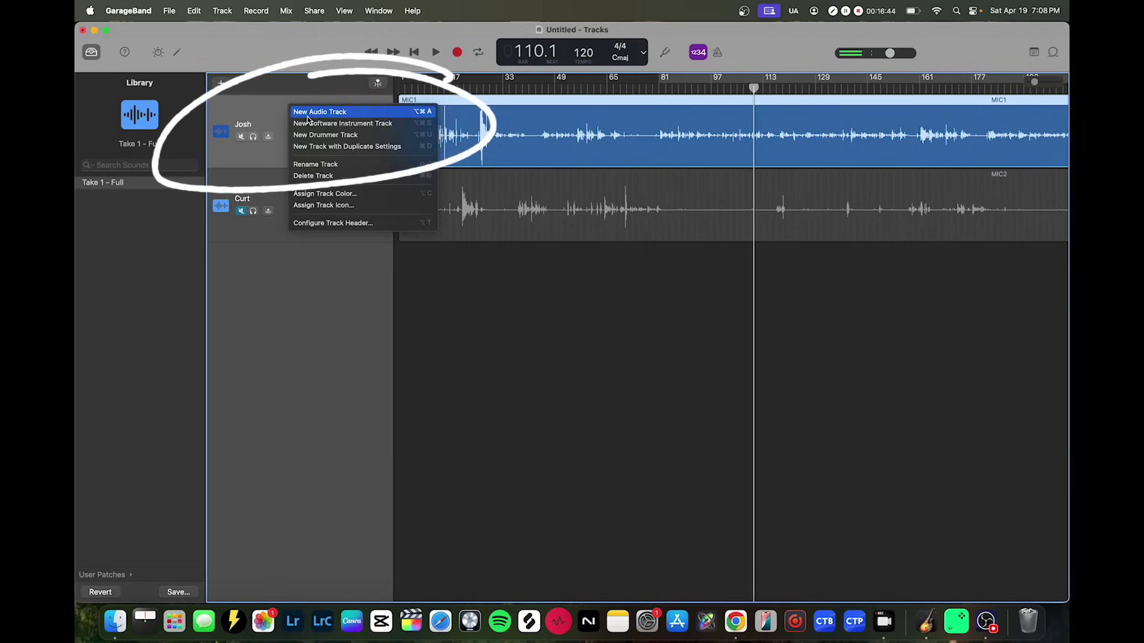
left_click(334, 146)
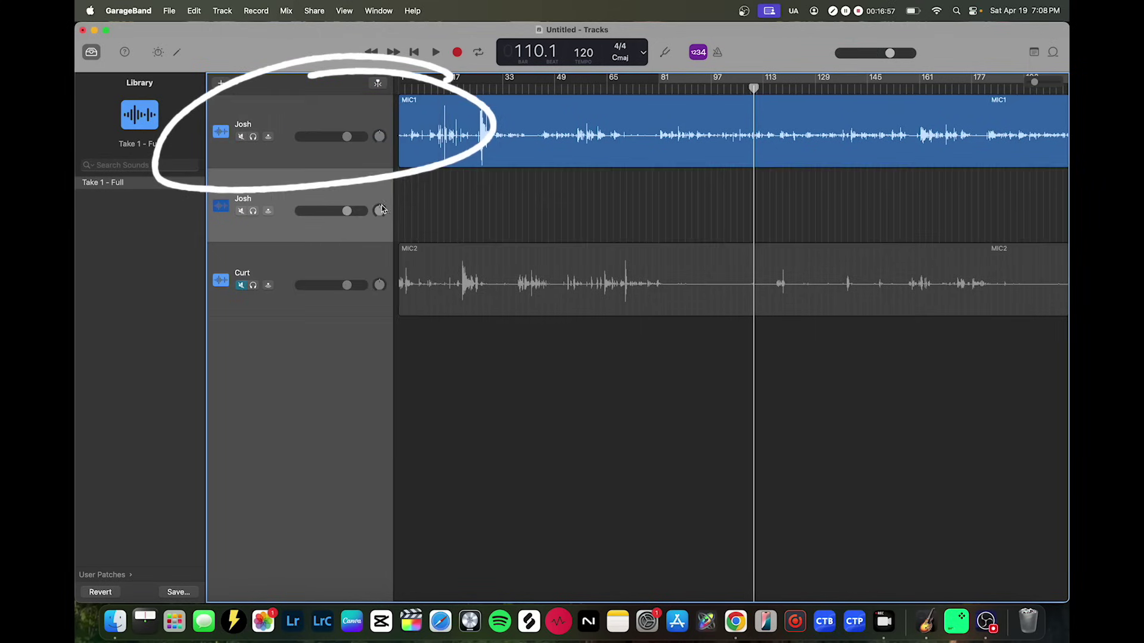
left_click_drag(436, 279, 436, 205)
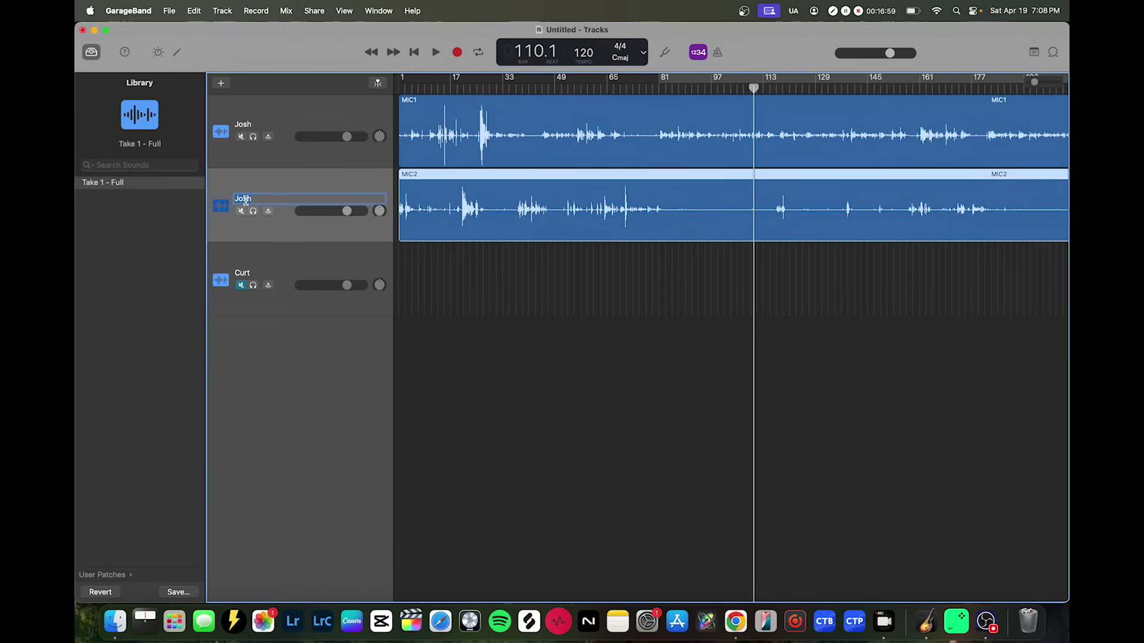
Step: Delete the leftover empty Curt track and set a loop range on the timeline
left_click(236, 249)
key("super+BackSpace")
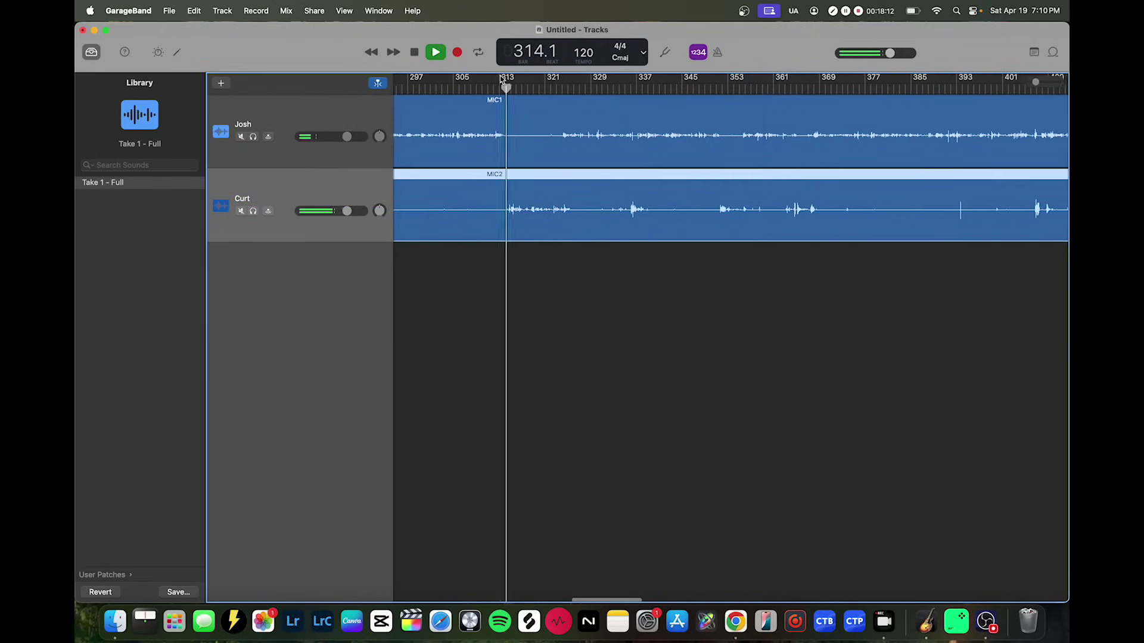
left_click_drag(661, 78, 657, 79)
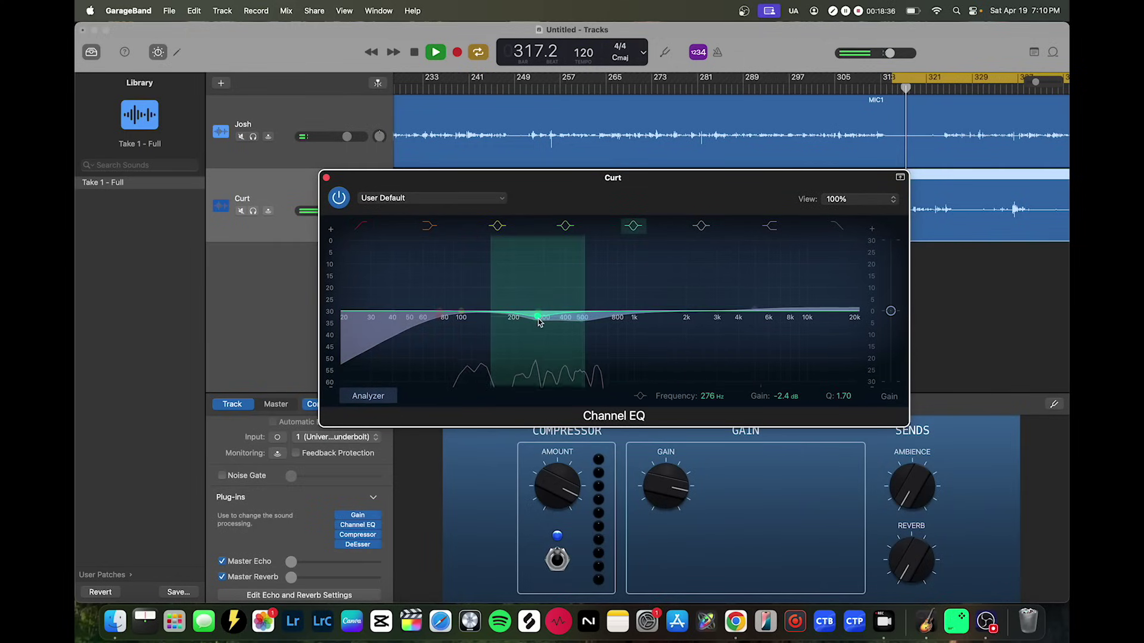
Step: Sweep Curt's Channel EQ mid band to a -3.3 dB cut at 234 Hz, then set his Gain to +7.4 dB
mouse_move(534, 319)
left_mouse_down()
mouse_move(516, 314)
mouse_move(517, 250)
mouse_move(504, 253)
mouse_move(519, 249)
mouse_move(527, 322)
left_mouse_up()
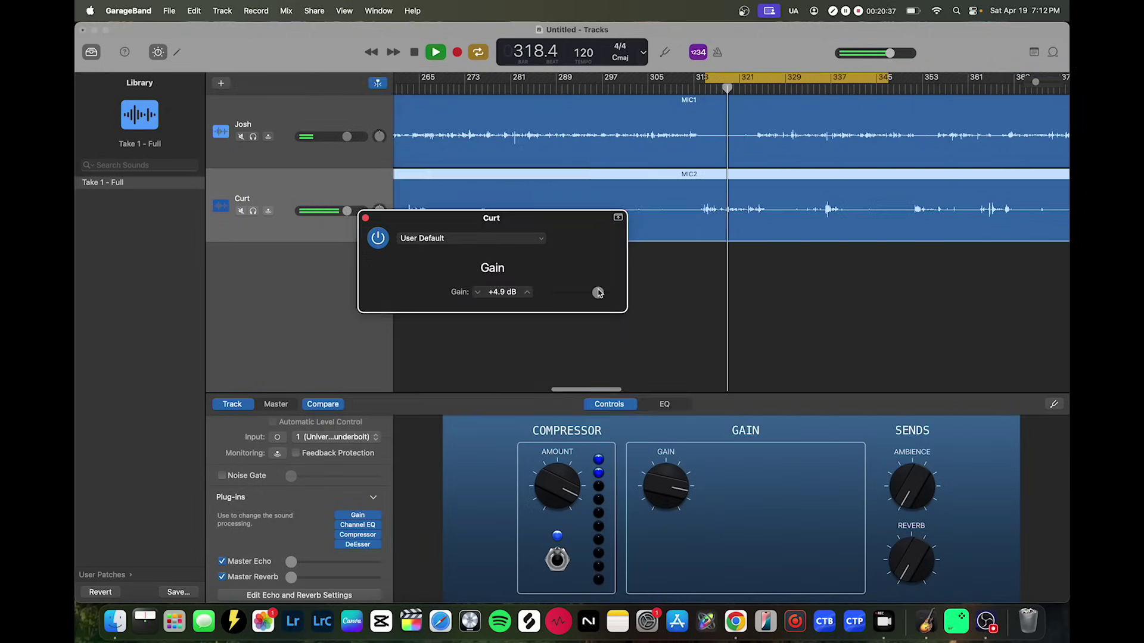
scroll(598, 293, "up", 3)
scroll(599, 293, "down", 3)
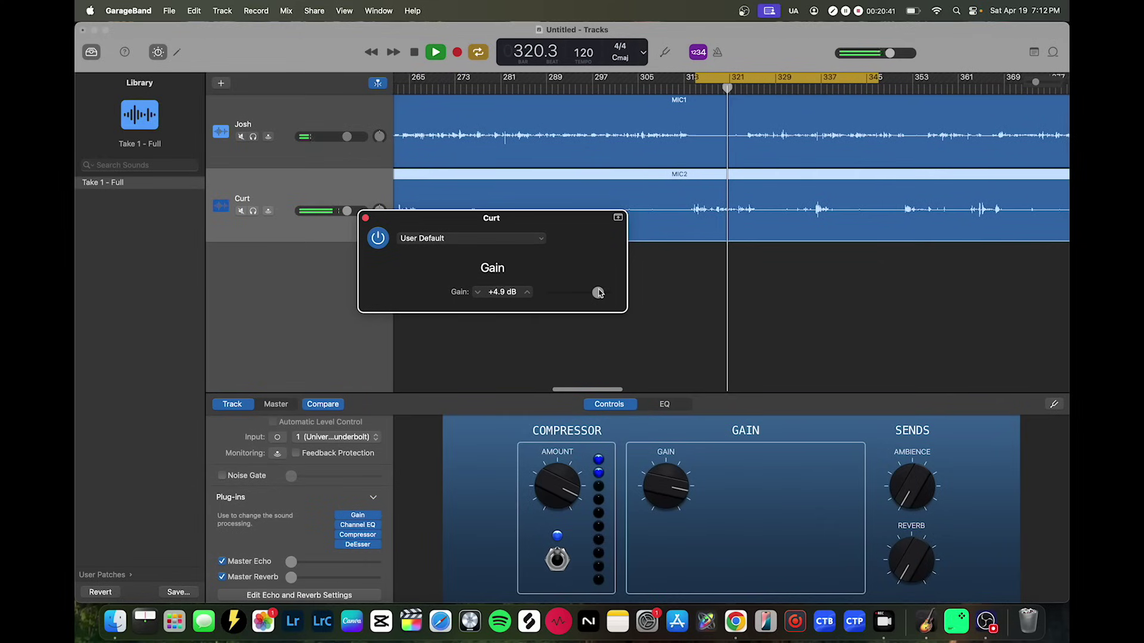
scroll(598, 292, "up", 6)
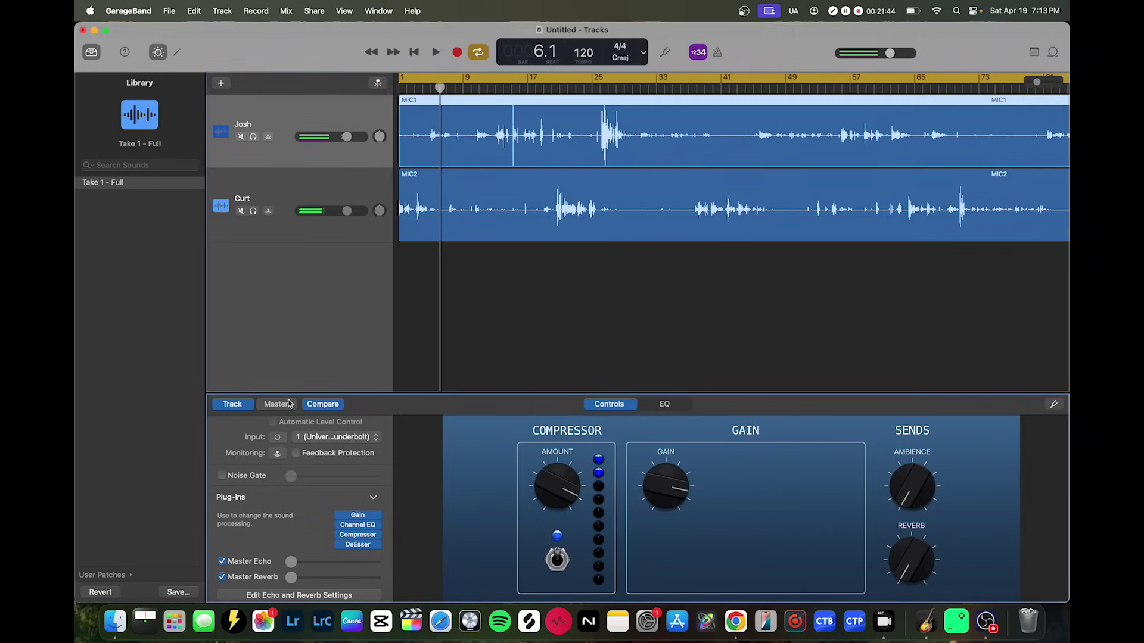
Step: In the master chain's Limiter, set Output Level to -1.0 dB and Gain to +4.3 dB
left_click(276, 404)
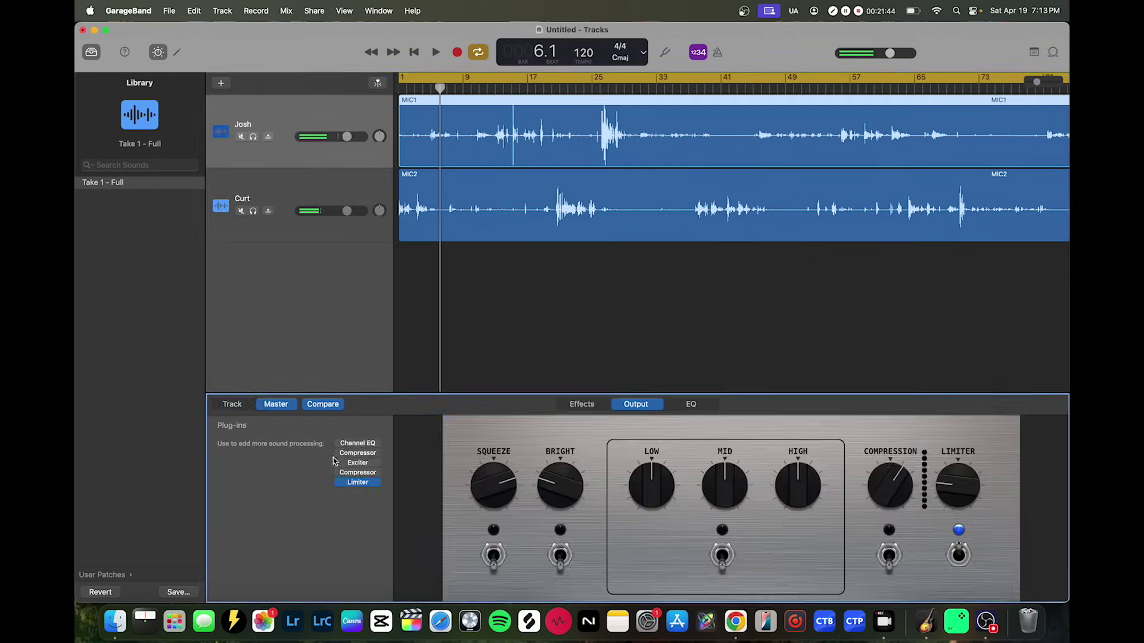
left_click_drag(365, 478, 354, 457)
key("space")
left_click(359, 483)
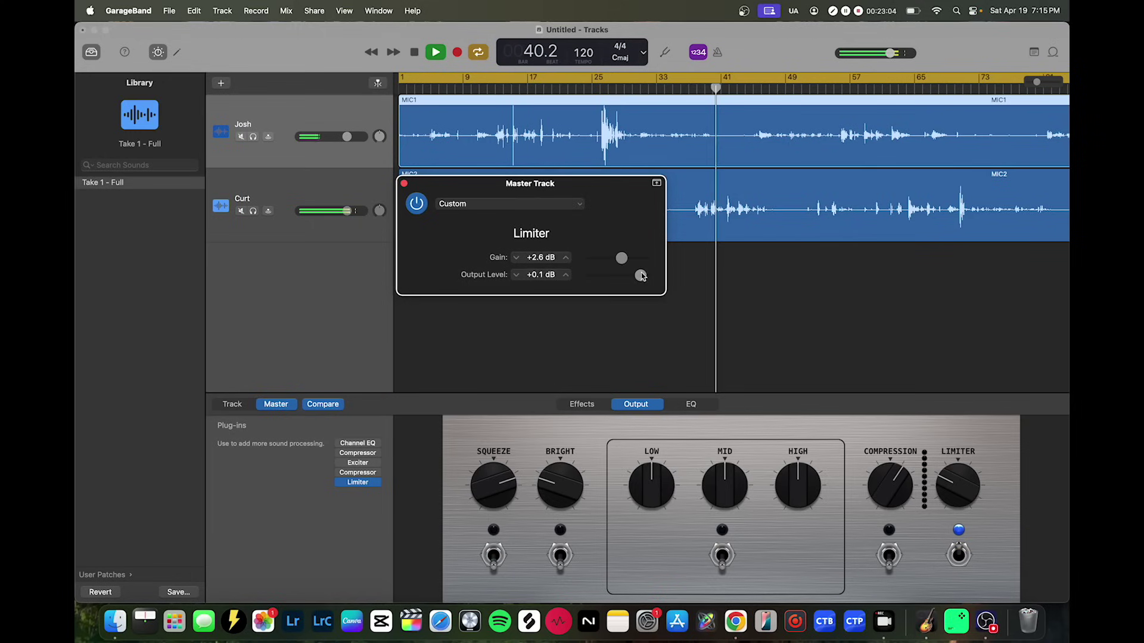
left_click_drag(638, 274, 637, 277)
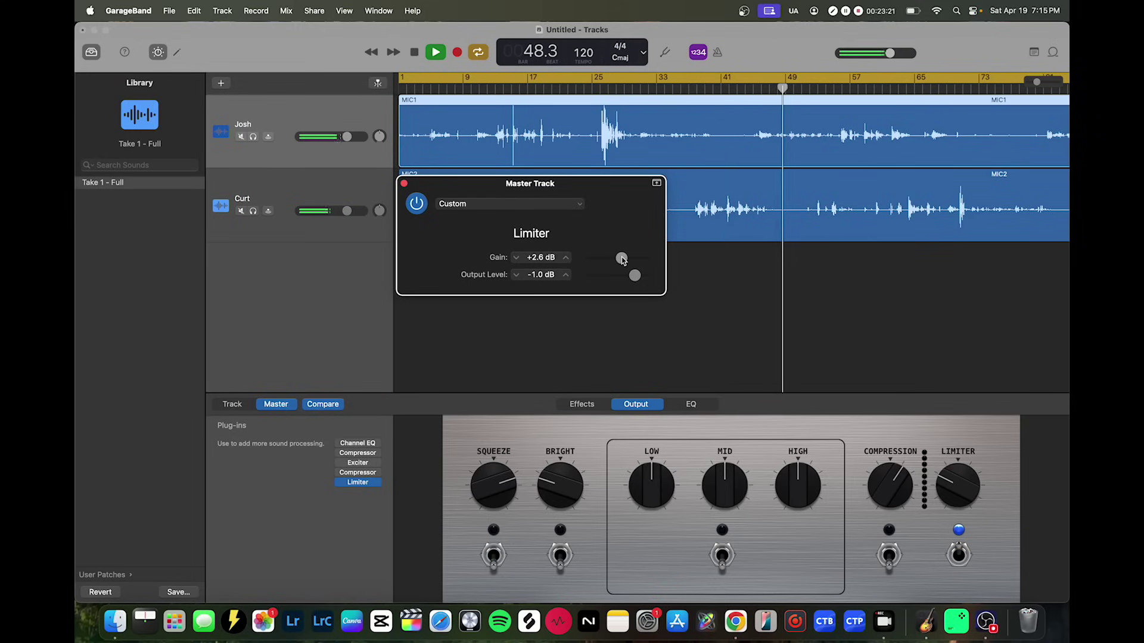
left_click_drag(621, 258, 624, 259)
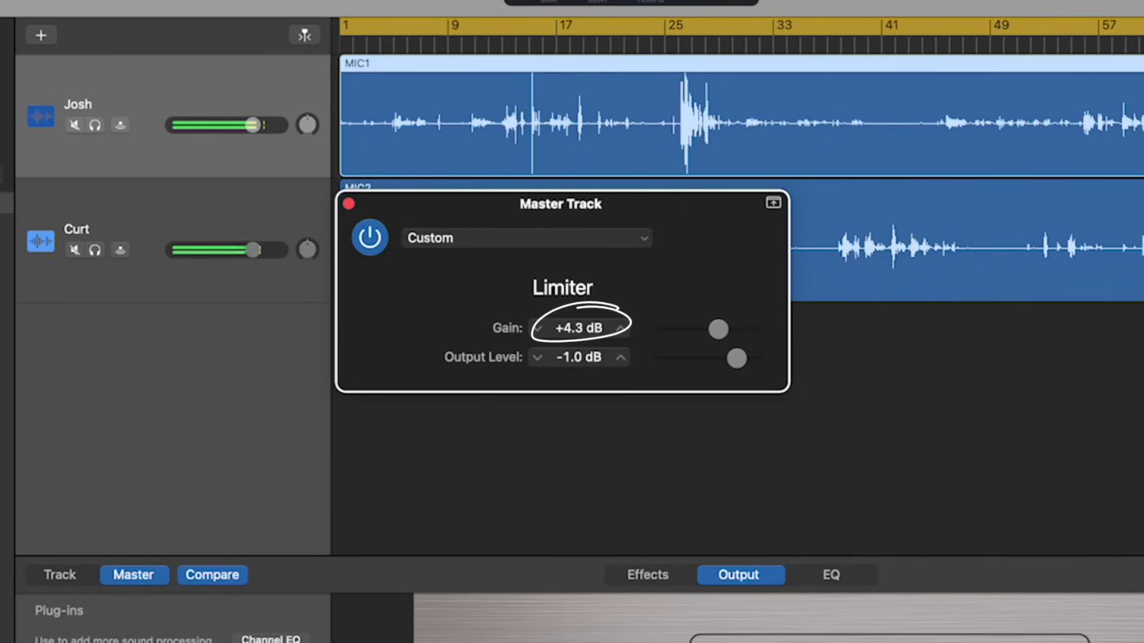
left_click(179, 620)
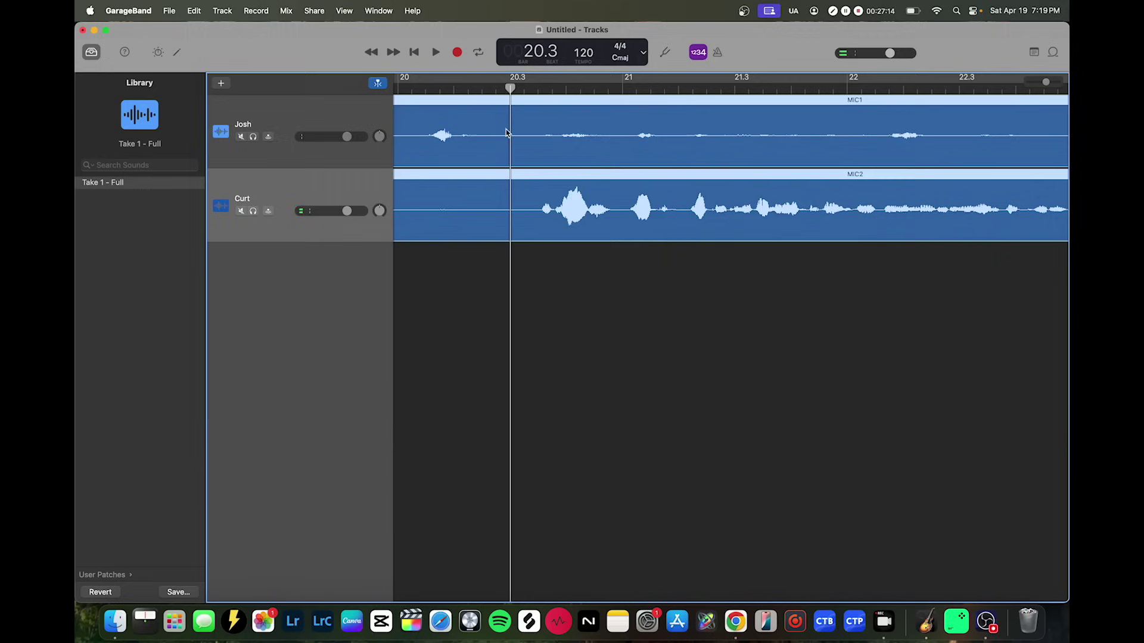
Step: Split both recordings at the playhead and delete the unwanted opening portions
right_click(507, 132)
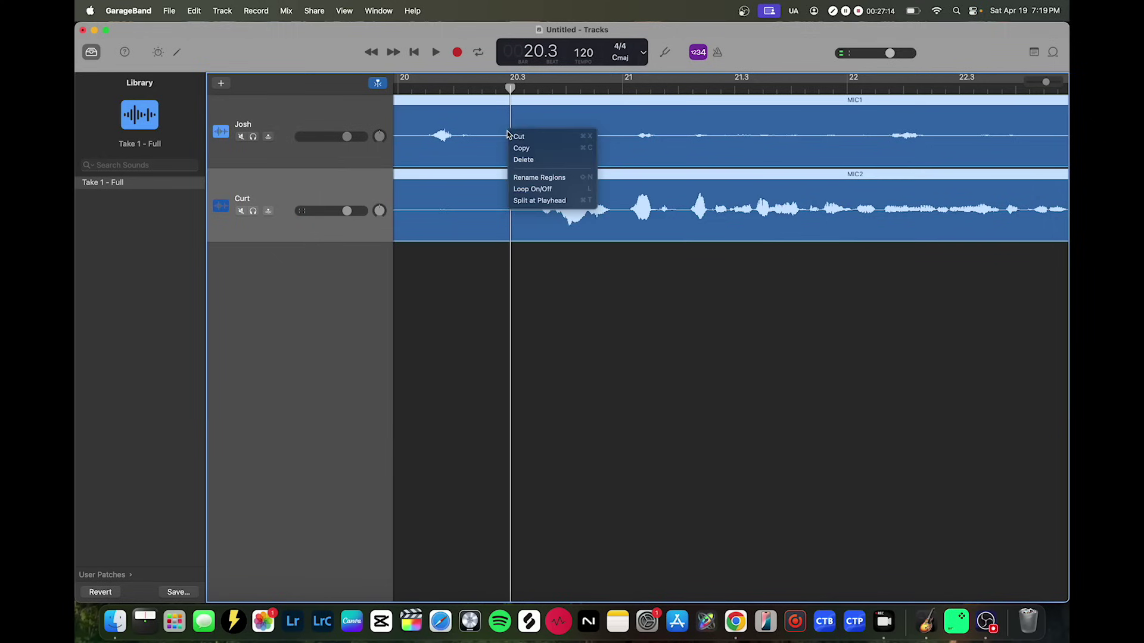
left_click(540, 201)
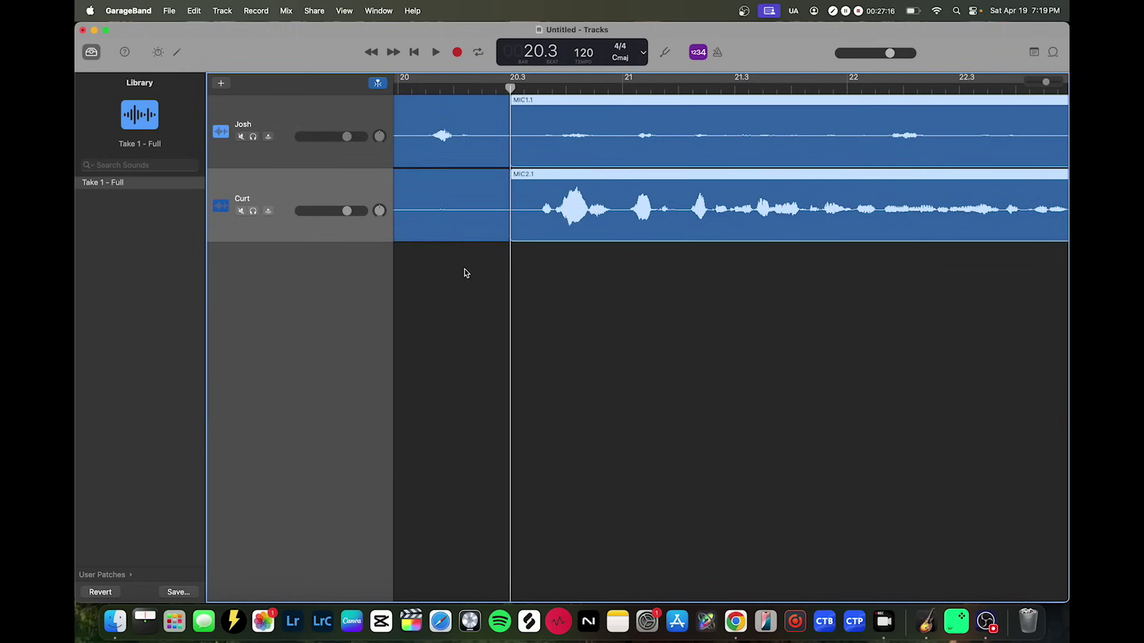
left_click_drag(462, 271, 468, 135)
key("Delete")
Step: Move both remaining regions to start at bar 1 and play from the beginning
scroll(582, 332, "down", 3)
key("cmd+a")
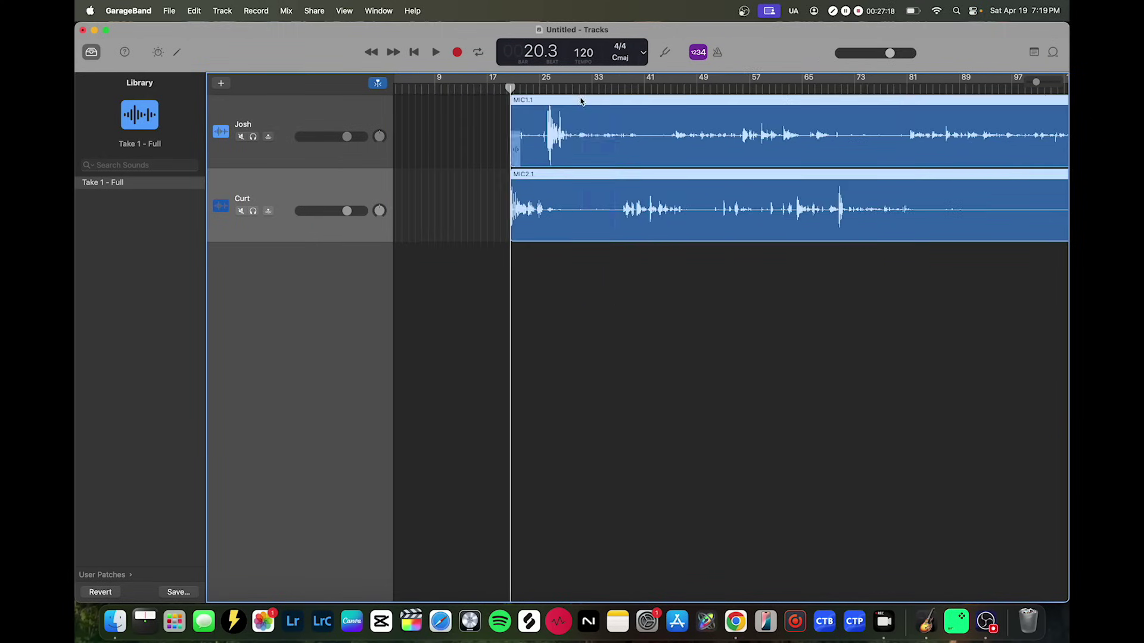
left_click_drag(582, 102, 433, 111)
key("Return")
key("space")
scroll(438, 131, "up", 3)
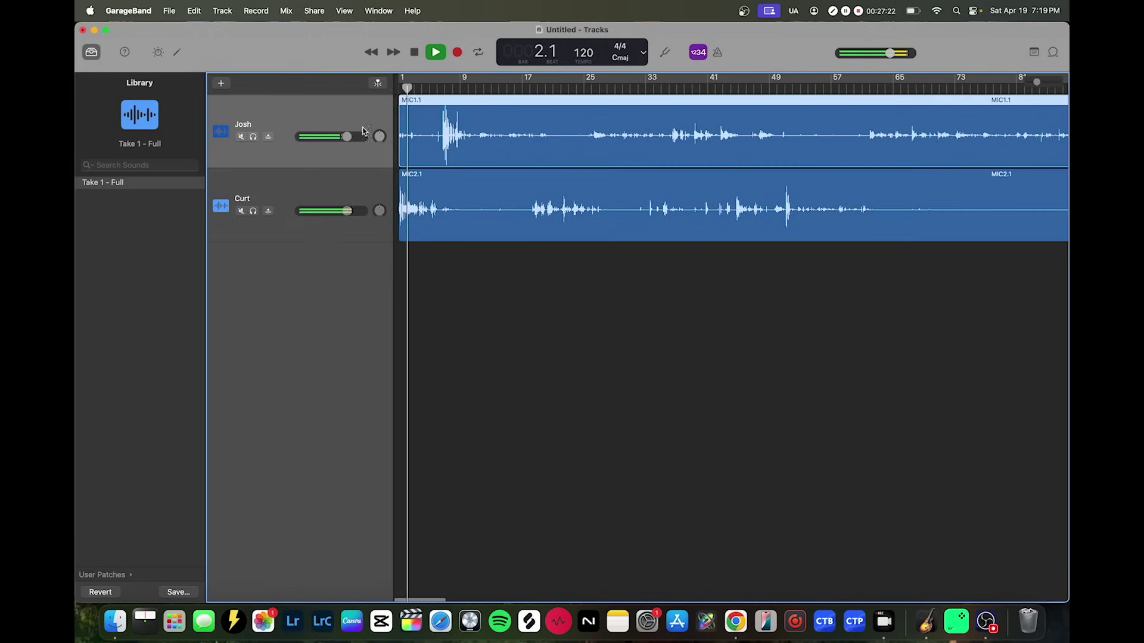
Step: Mute Josh's track and split Curt's MIC2 region at silences into MIC2.1, MIC2.2 and MIC2.3
left_click(241, 137)
scroll(495, 253, "up", 3)
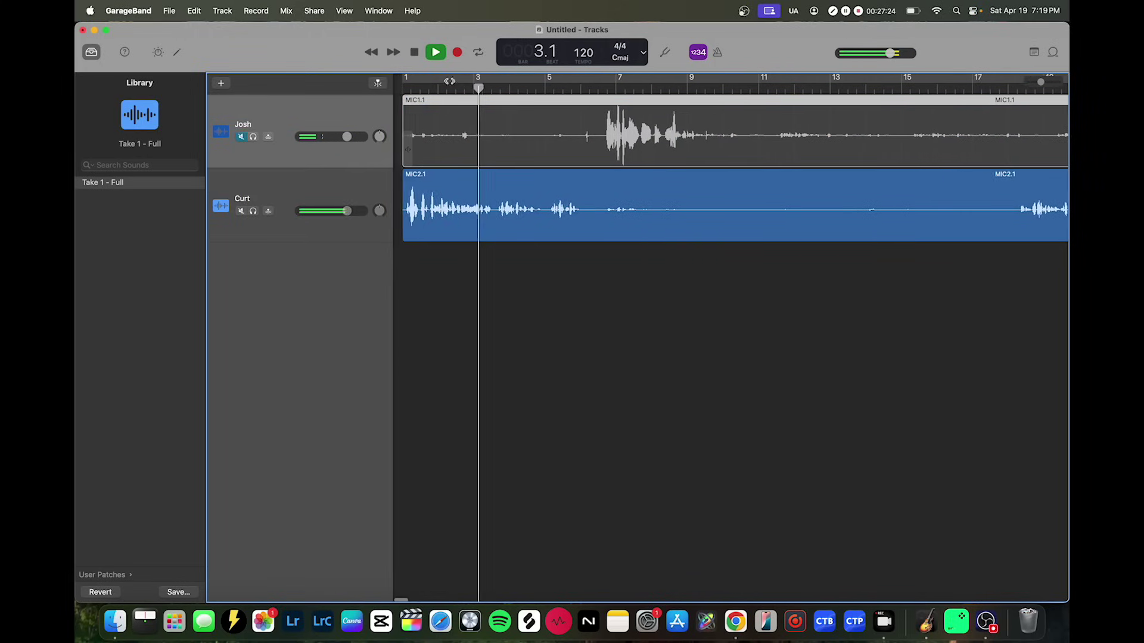
key("space")
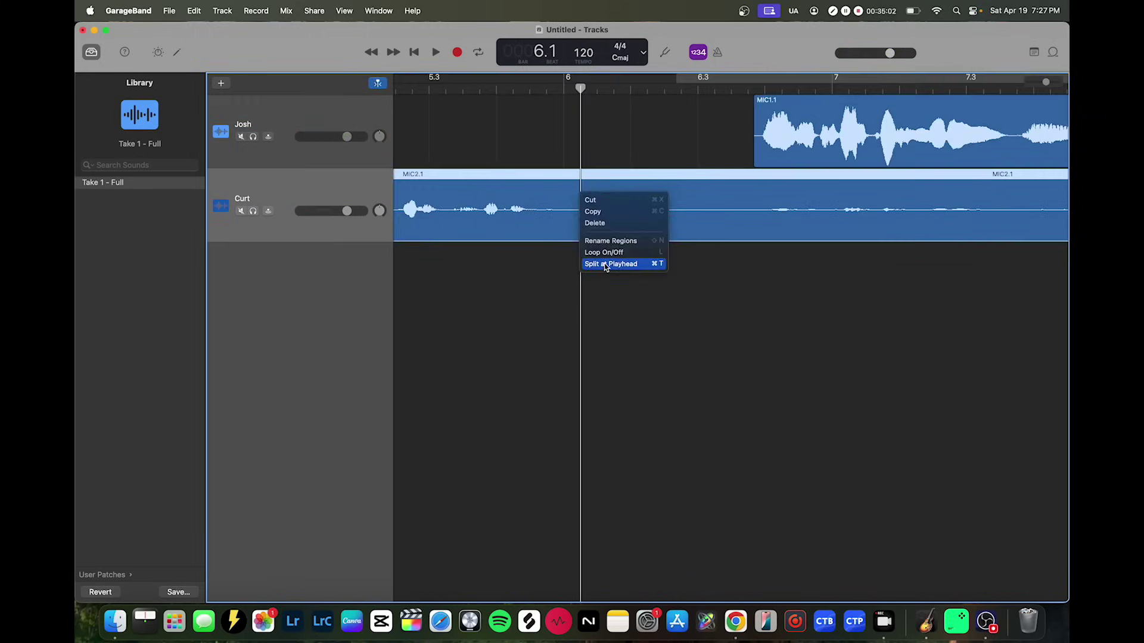
left_click(613, 265)
key("space")
scroll(613, 238, "up", 5)
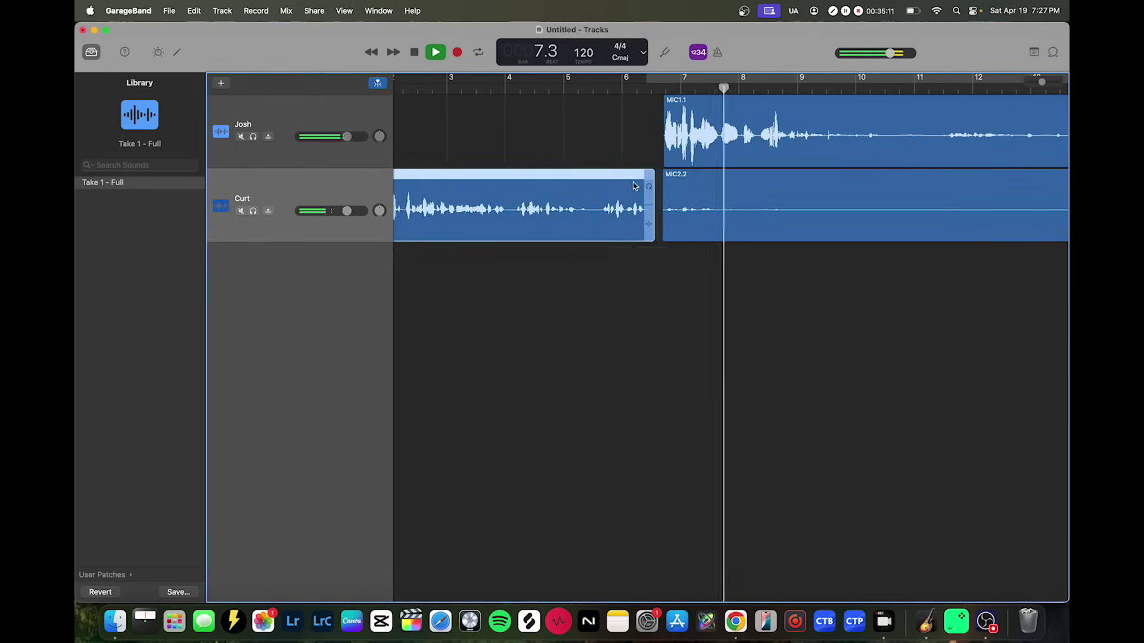
key("space")
scroll(616, 263, "down", 6)
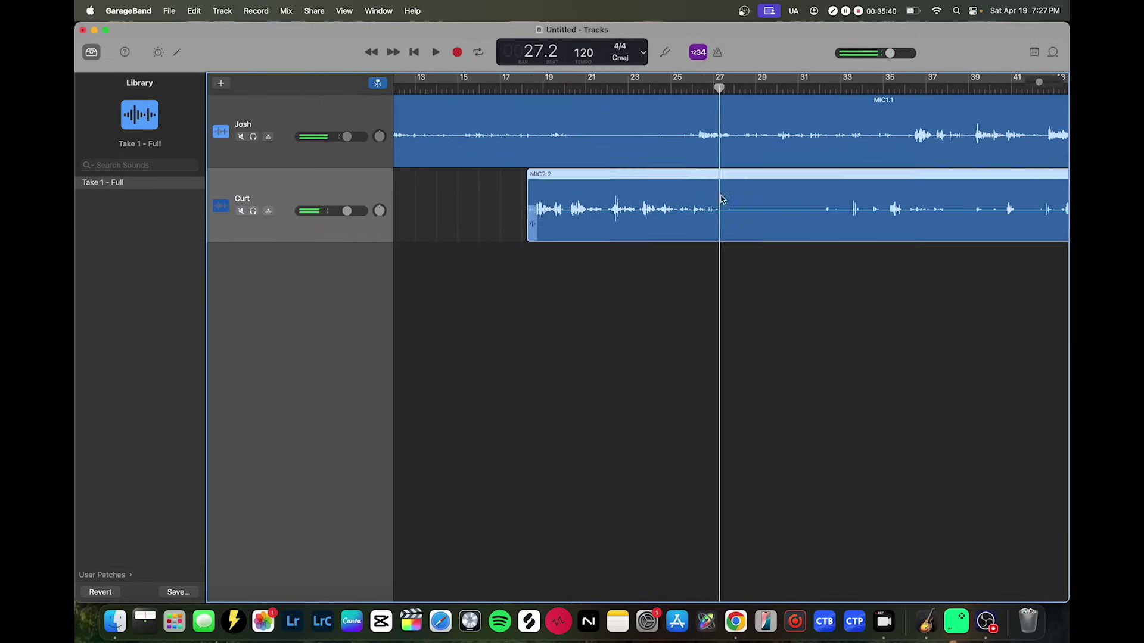
right_click(723, 197)
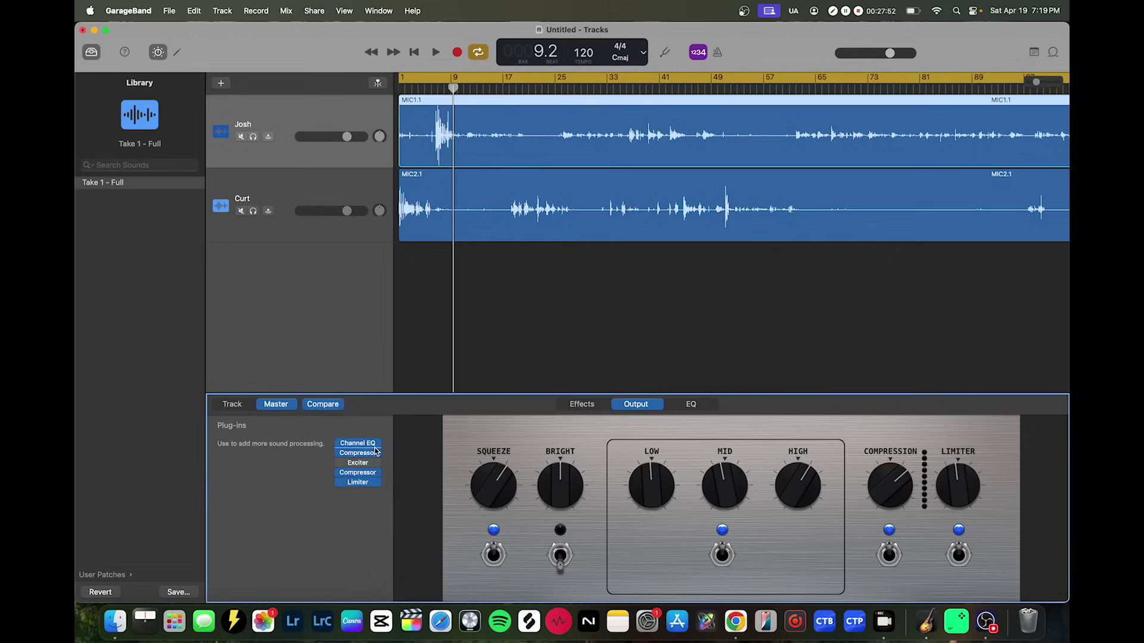
Step: Insert Audio Units > Bertom > Denoiser Classic into an empty master slot after Channel EQ
left_click(369, 449)
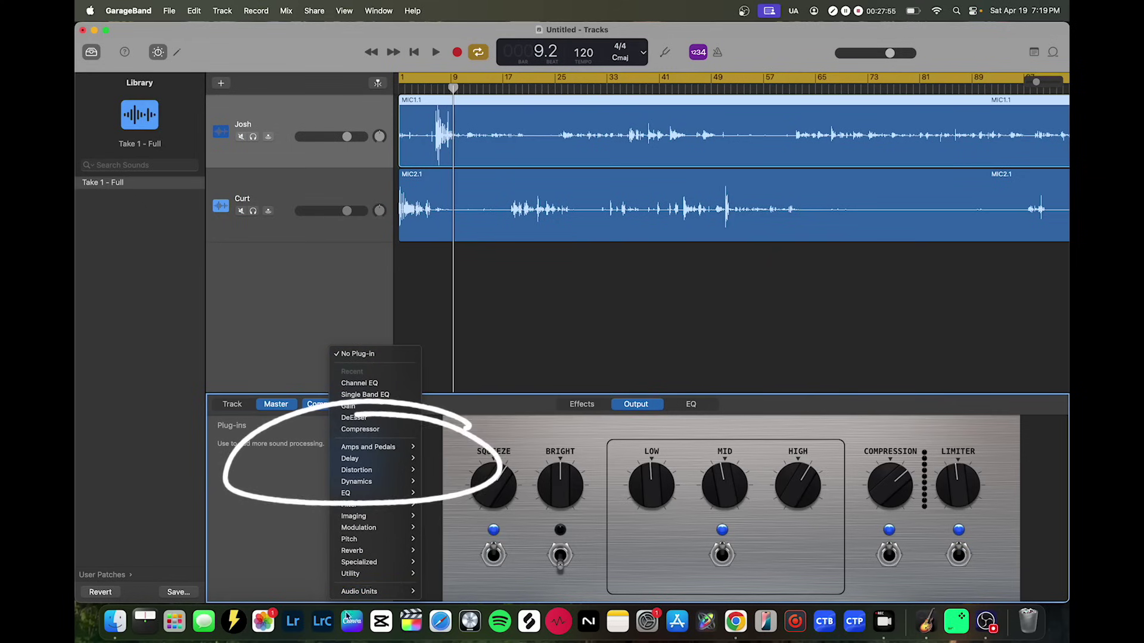
mouse_move(362, 592)
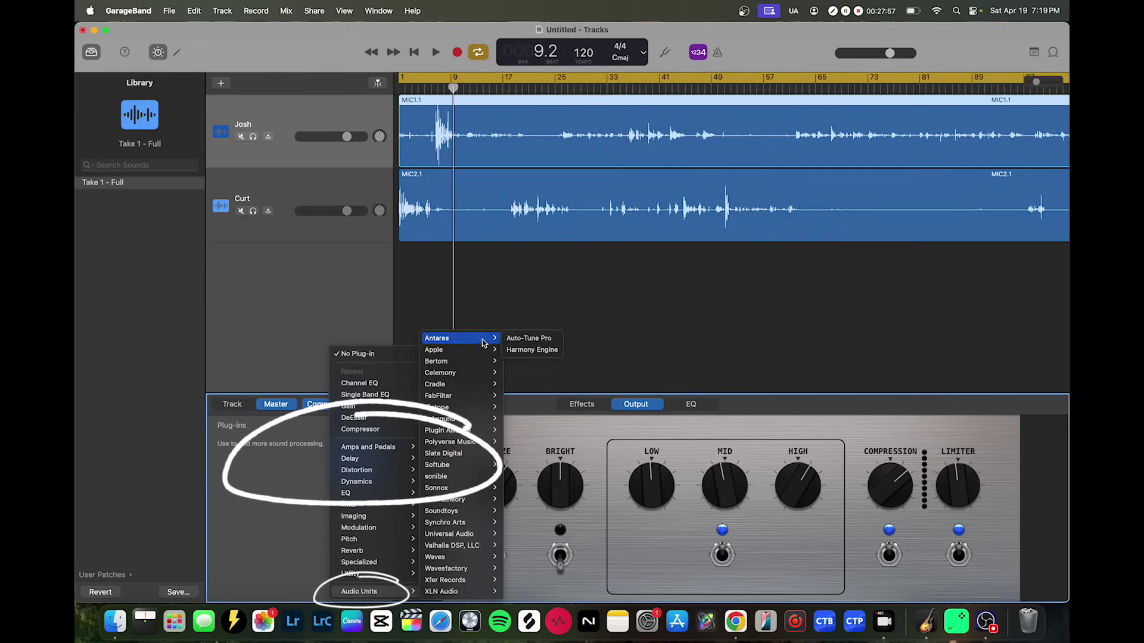
mouse_move(471, 363)
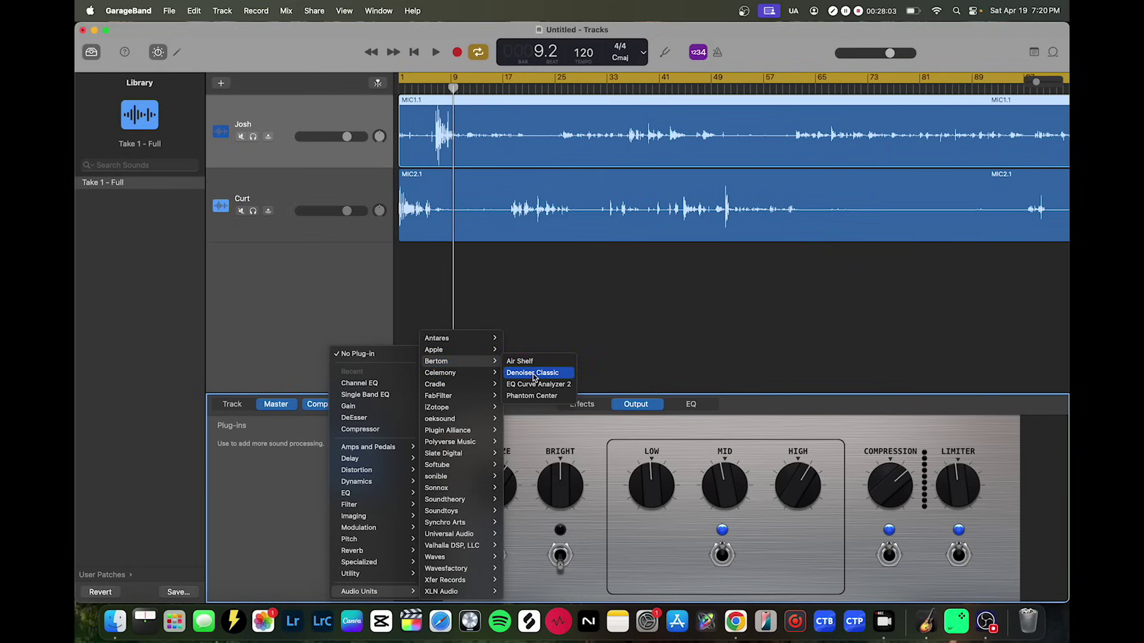
left_click(533, 374)
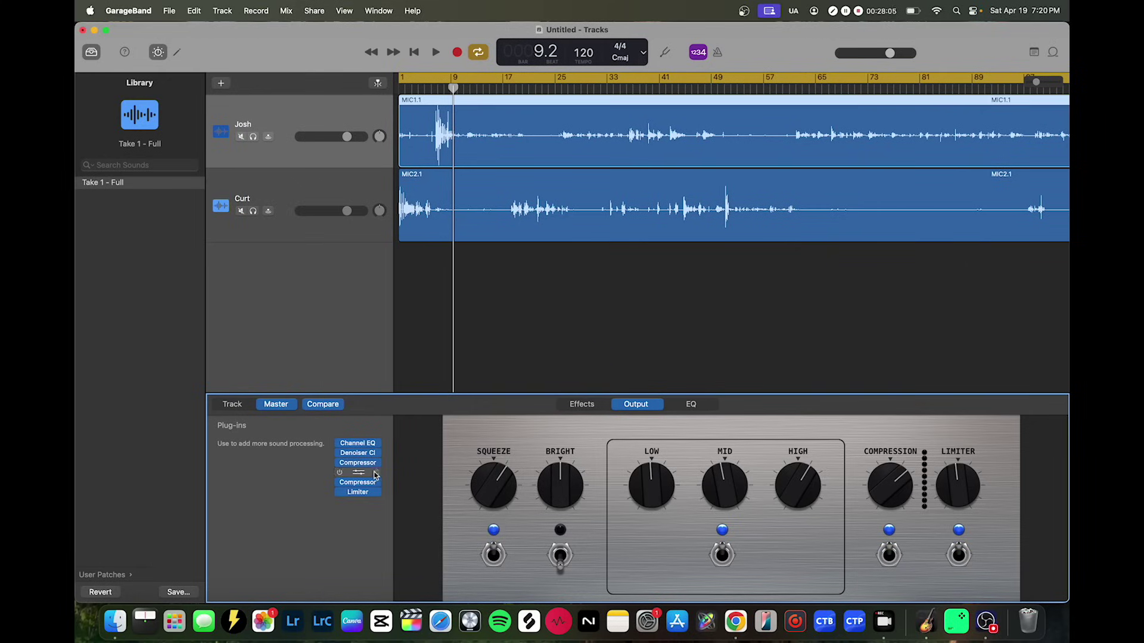
Step: Open the master Denoiser Classic window and position it over the tracks
left_click(364, 457)
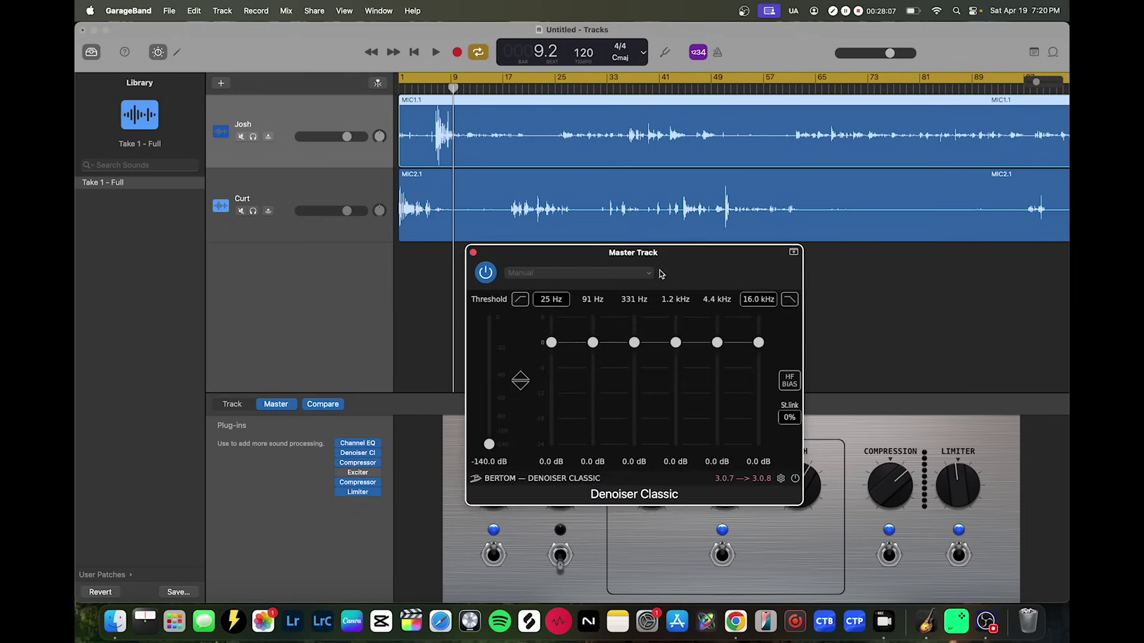
mouse_move(669, 273)
left_mouse_down()
mouse_move(590, 220)
mouse_move(598, 191)
left_mouse_up()
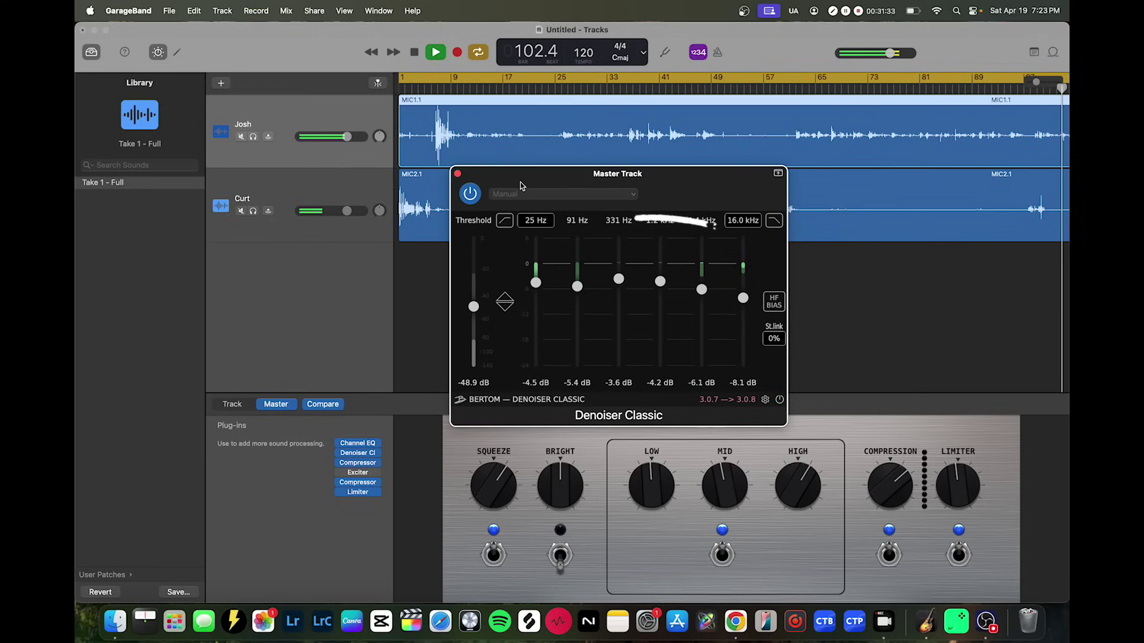
Step: Bypass Denoiser Classic to hear the original, then re-enable it
left_click(471, 196)
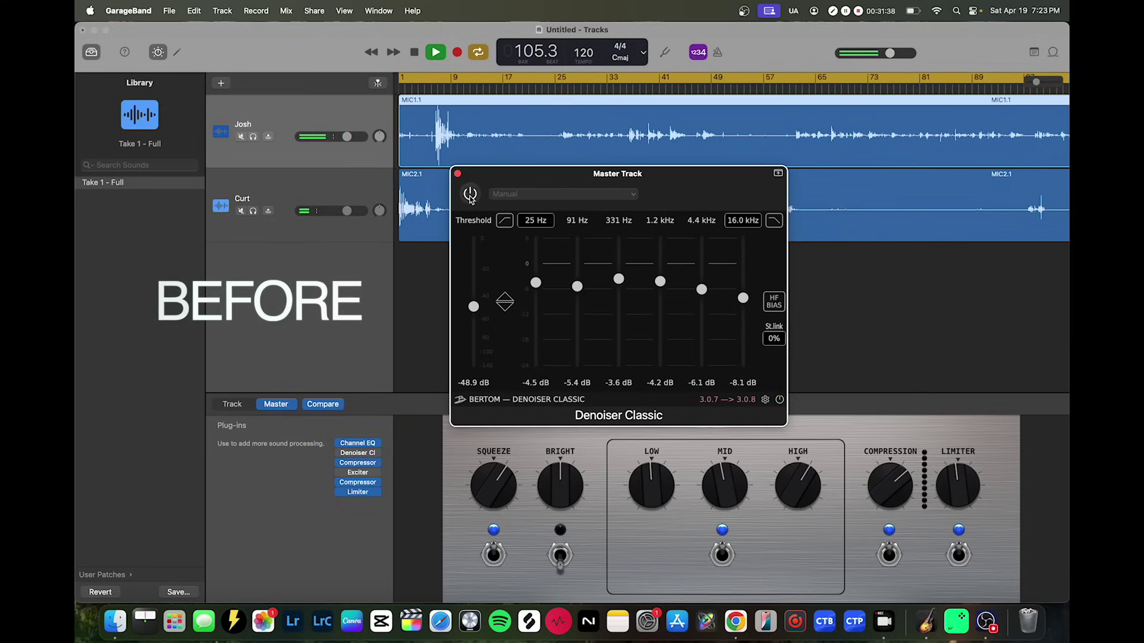
left_click(470, 196)
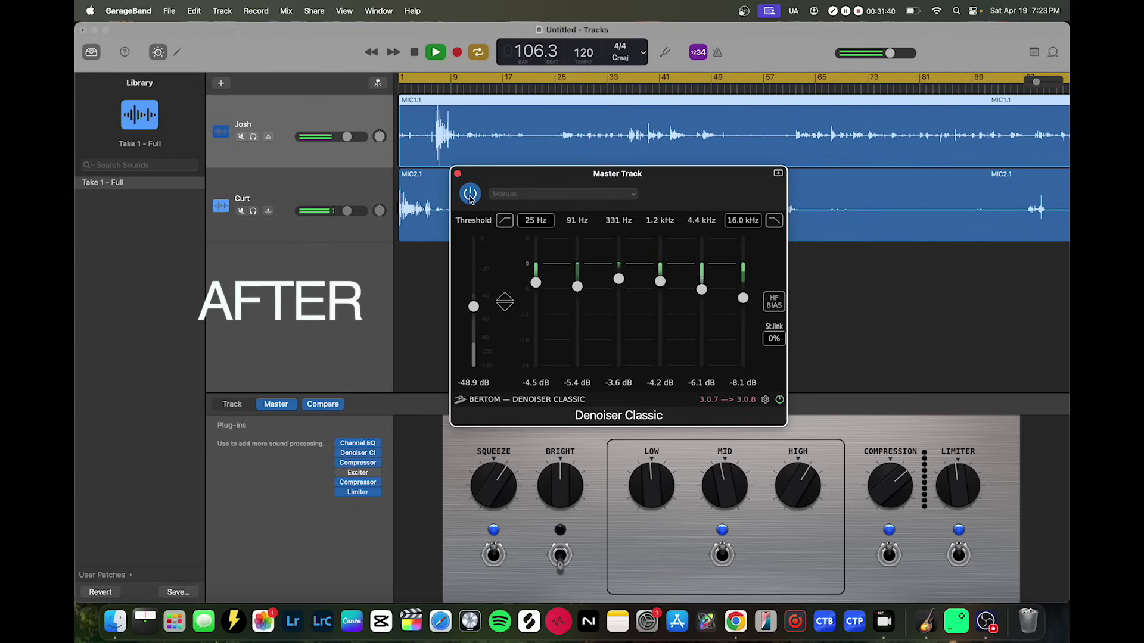